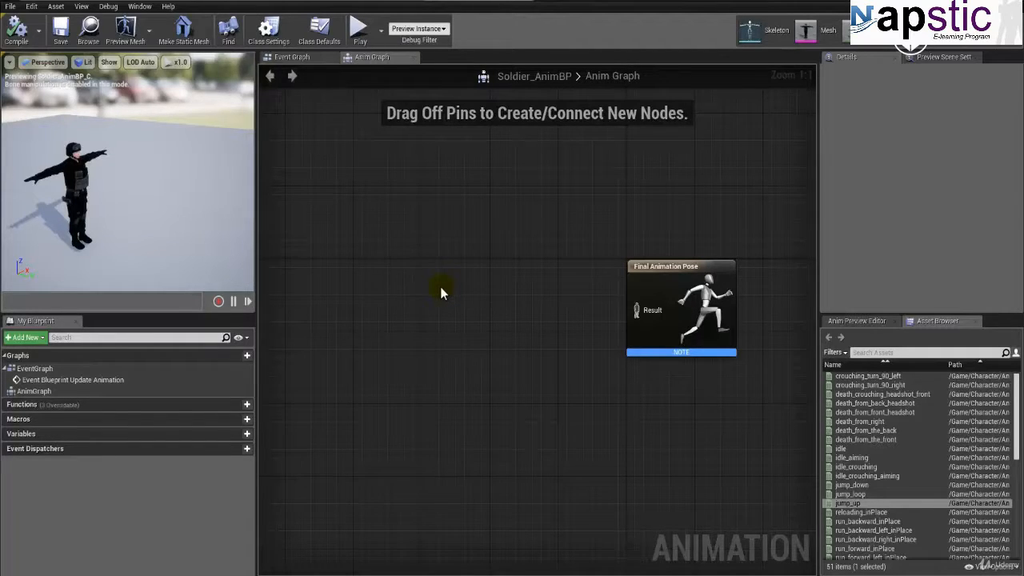
Add a new state machine to the Anim Graph and connect its output to the Final Animation Pose's Result
right_click(440, 292)
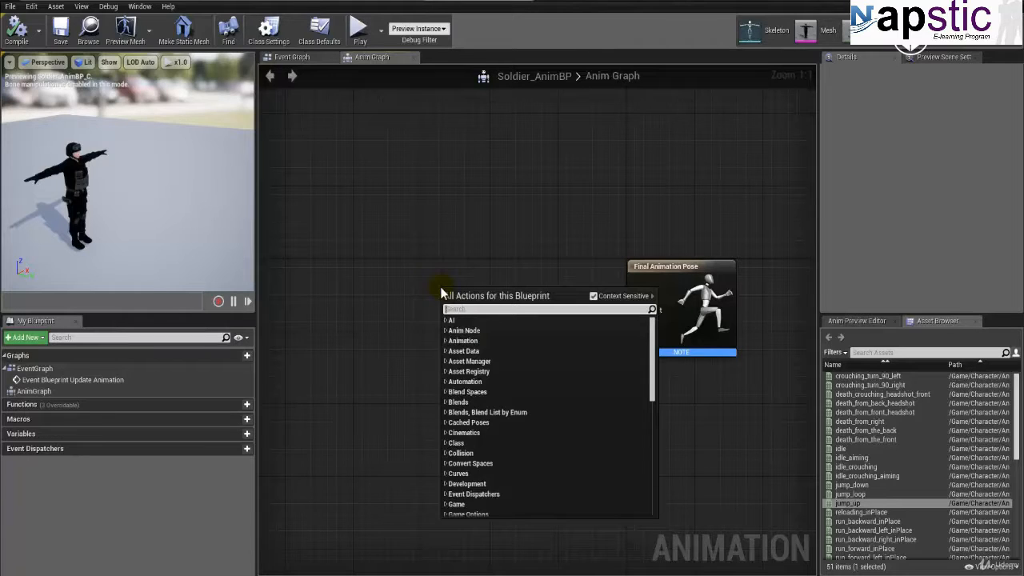
text(state machine)
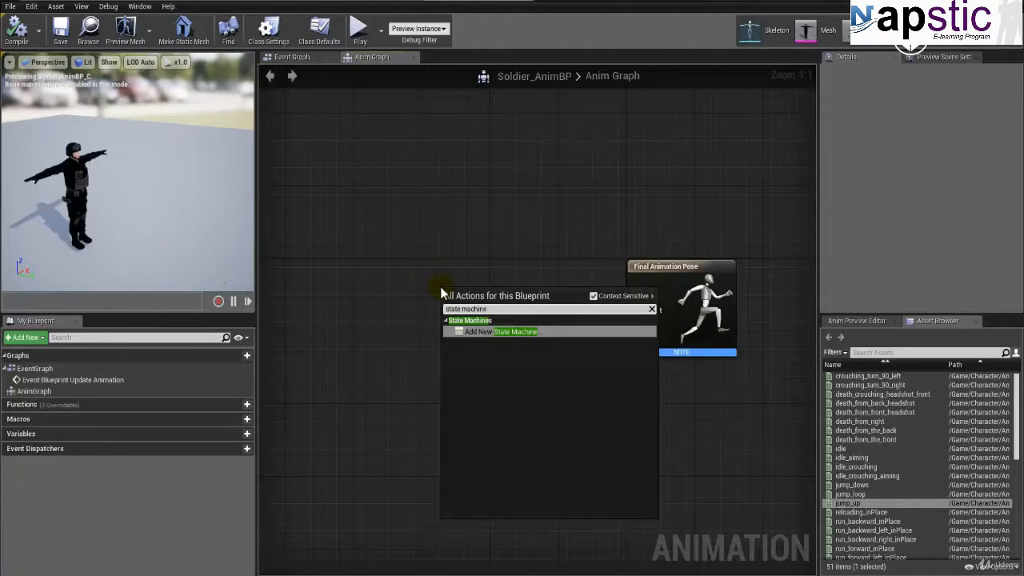
key(Return)
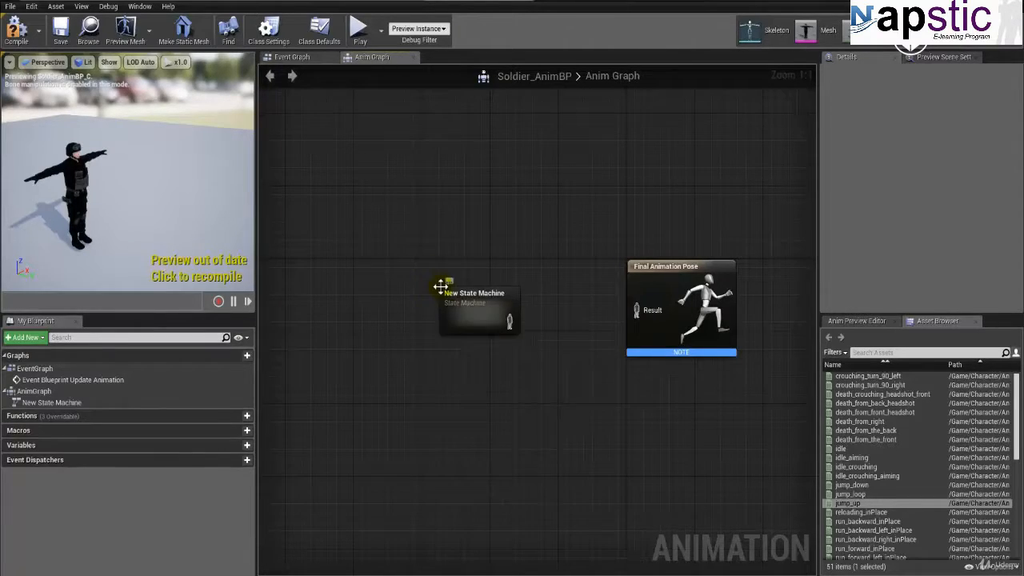
right_drag(441, 286, 427, 259)
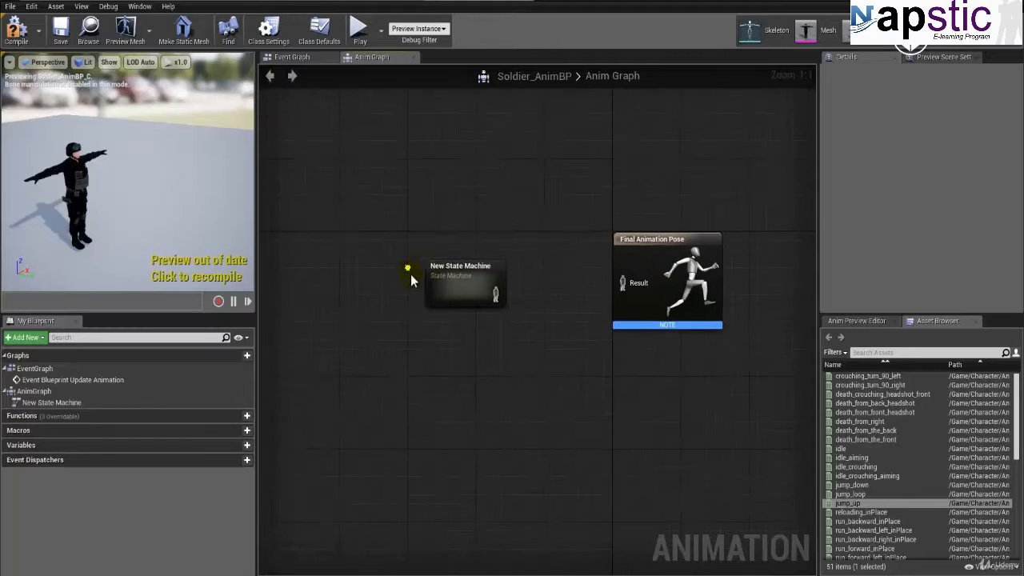
drag(495, 293, 623, 280)
Rename the new state machine as Walk_Run and compile the animation blueprint to check the node's warning
double_click(457, 267)
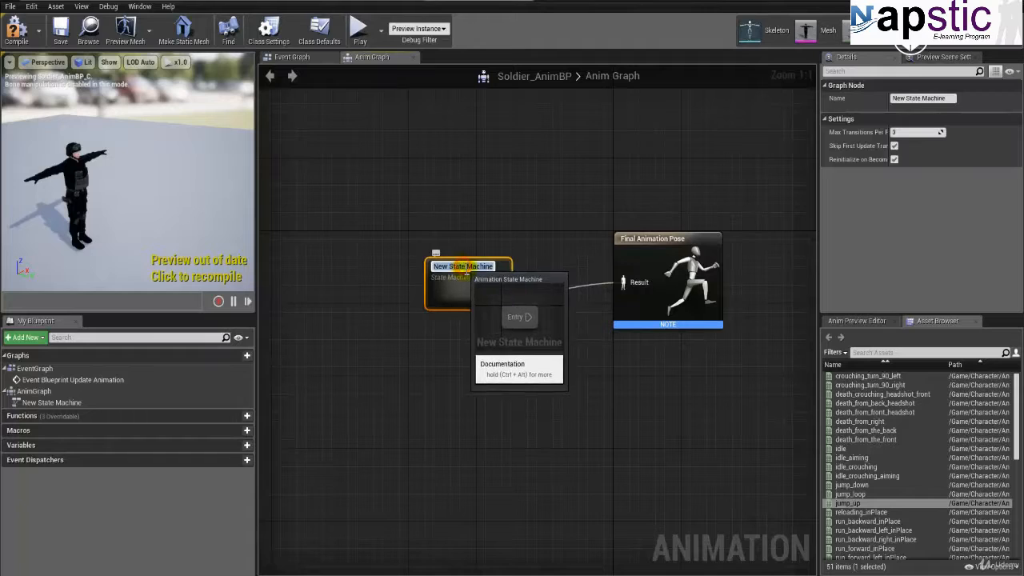
text(Walk)
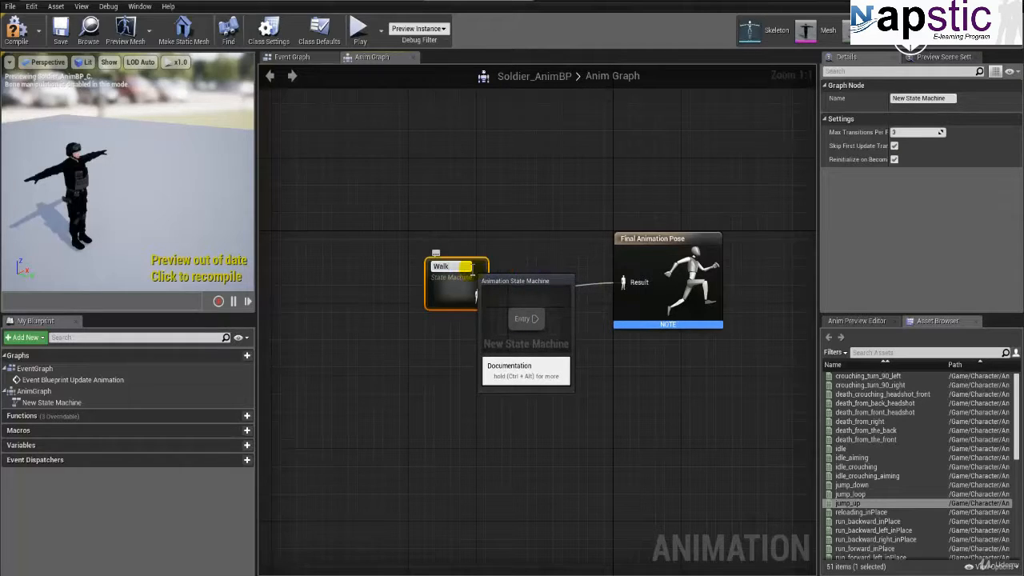
text(_Run)
key(Return)
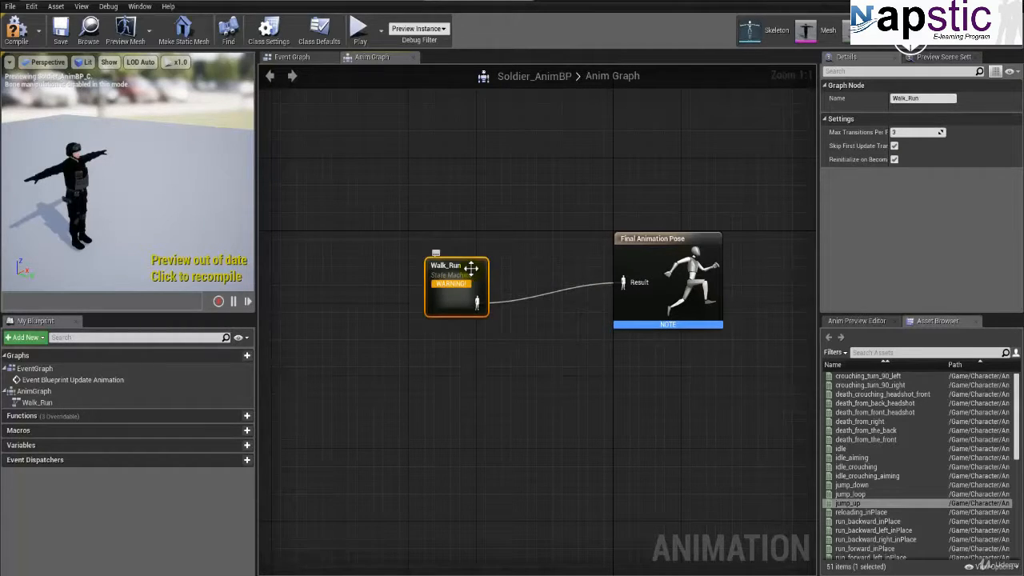
drag(471, 267, 459, 256)
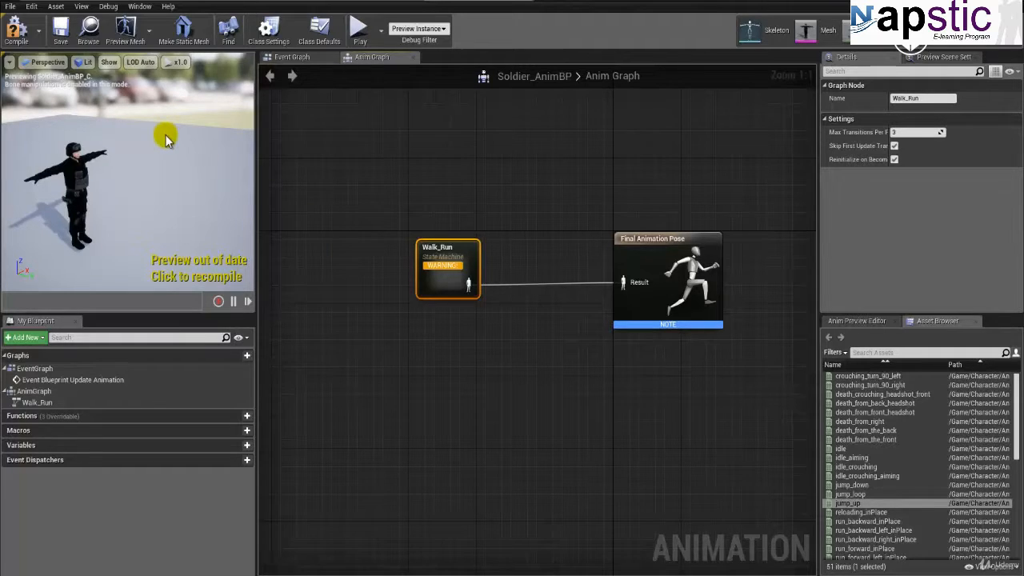
click(16, 32)
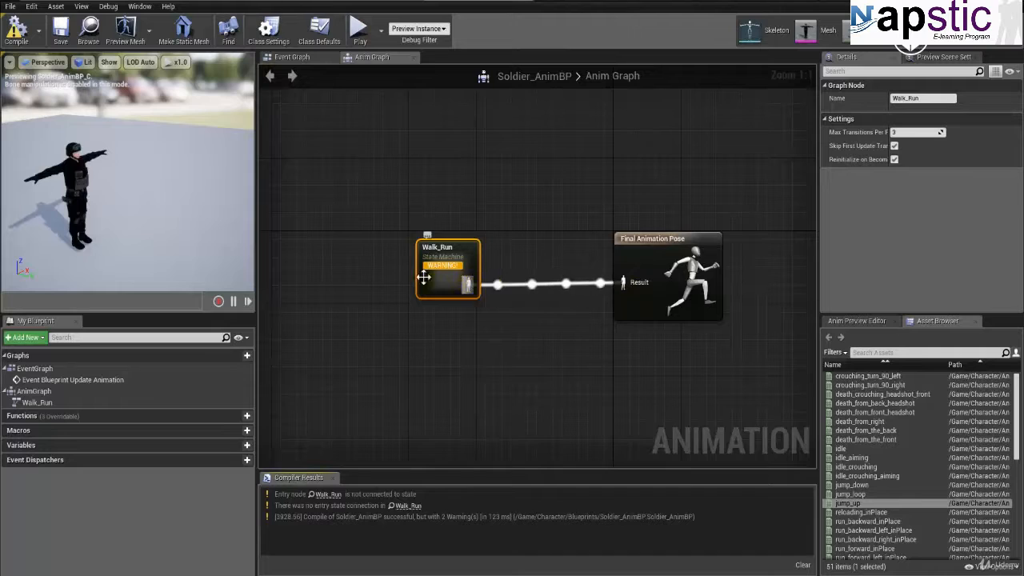
mouse_move(446, 264)
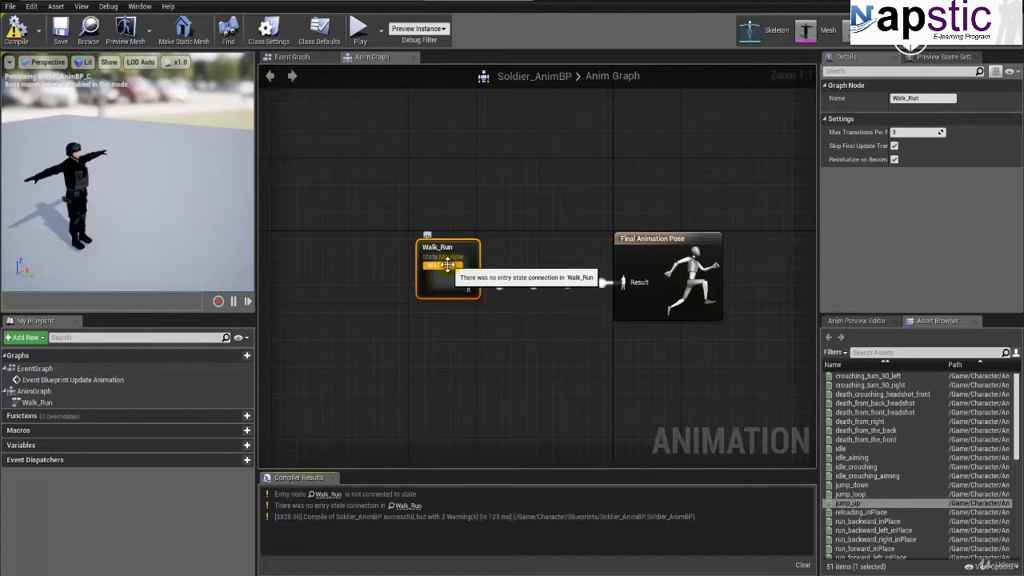
Look inside the Walk_Run state machine's graph and return to the Anim Graph
double_click(439, 281)
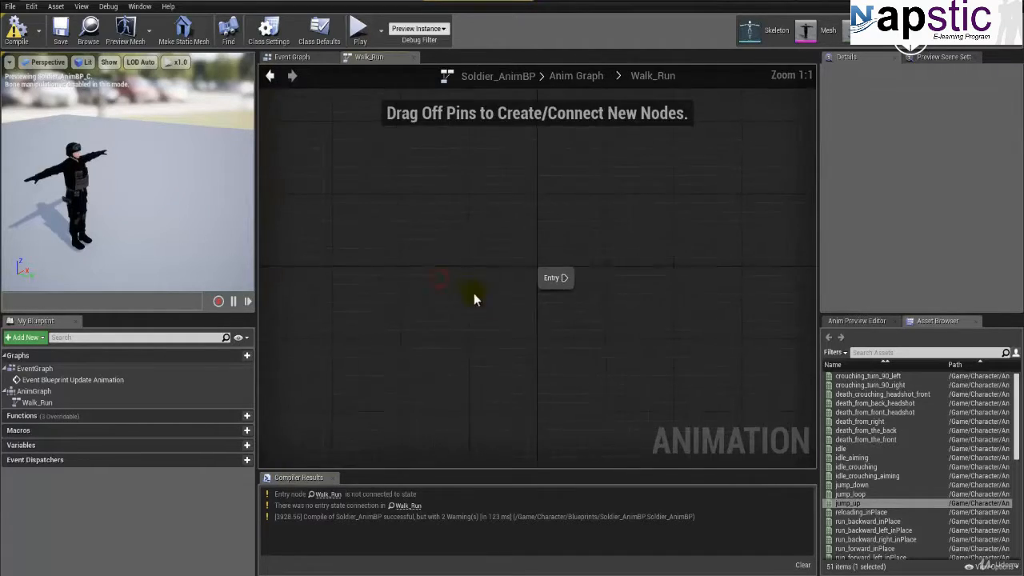
right_drag(473, 297, 370, 286)
right_drag(444, 318, 395, 305)
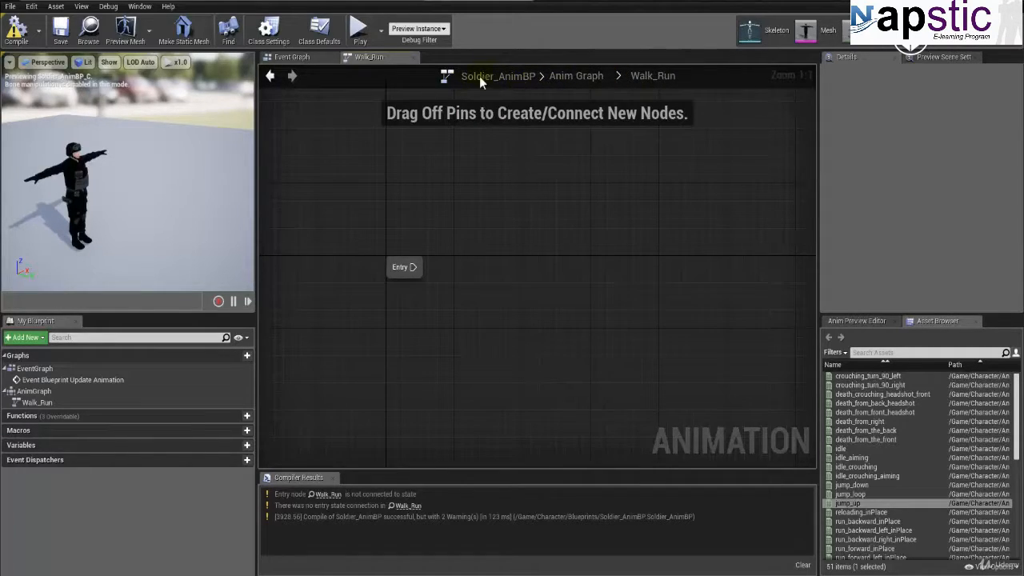
click(574, 76)
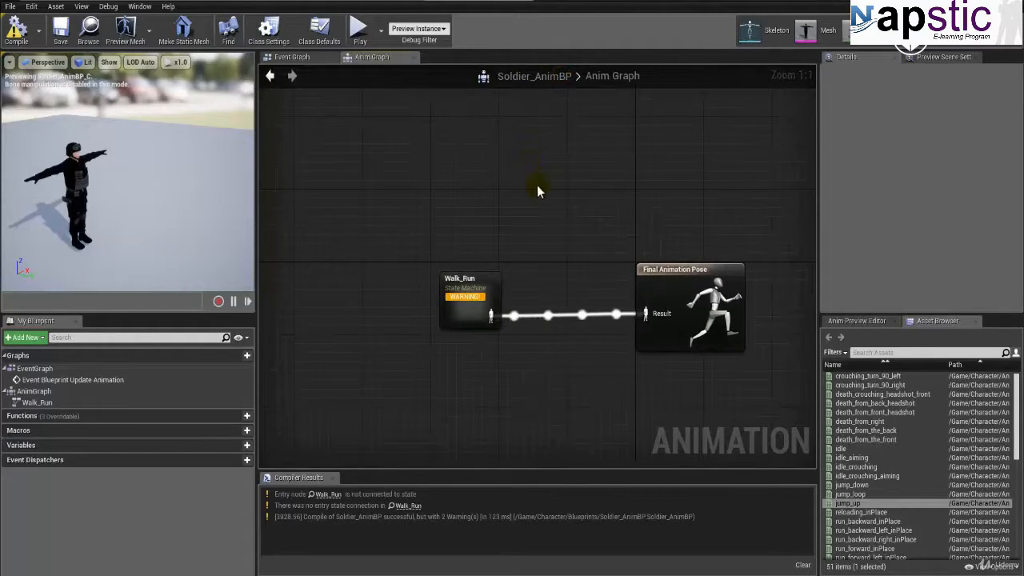
right_drag(538, 200, 487, 153)
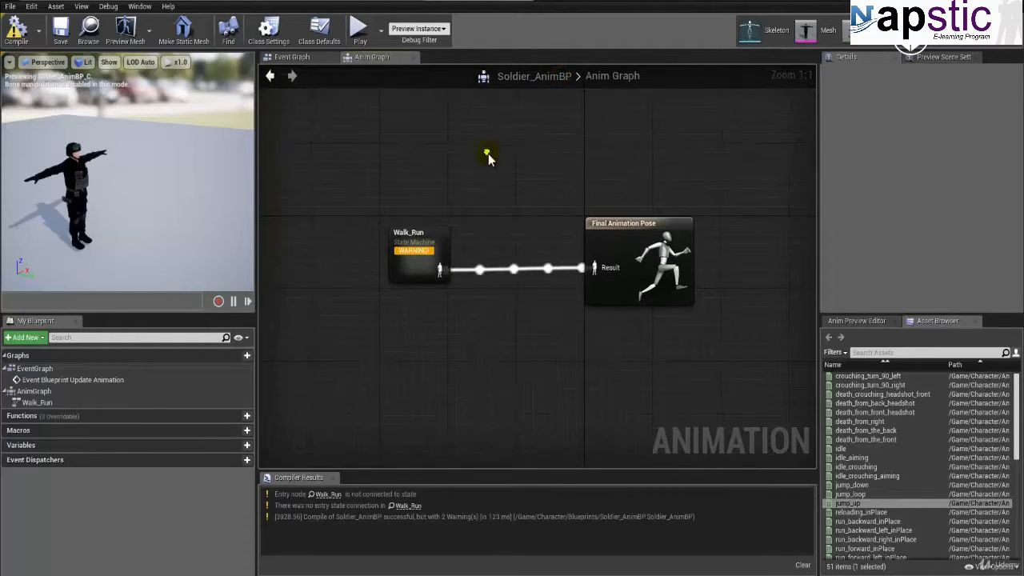
Open the Walk_Run state machine, add a state connected from Entry and line it up with the Entry node
click(418, 268)
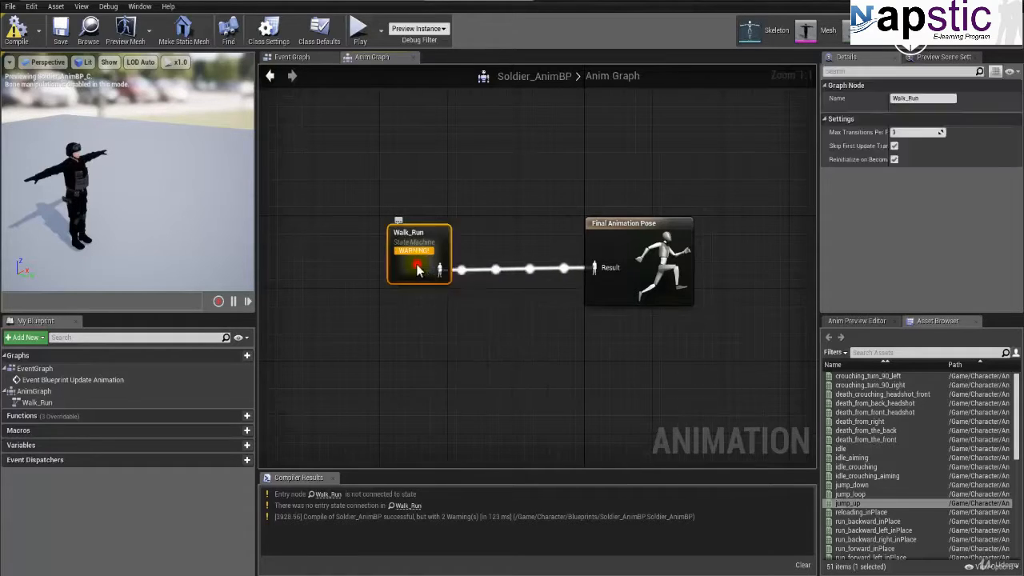
double_click(417, 268)
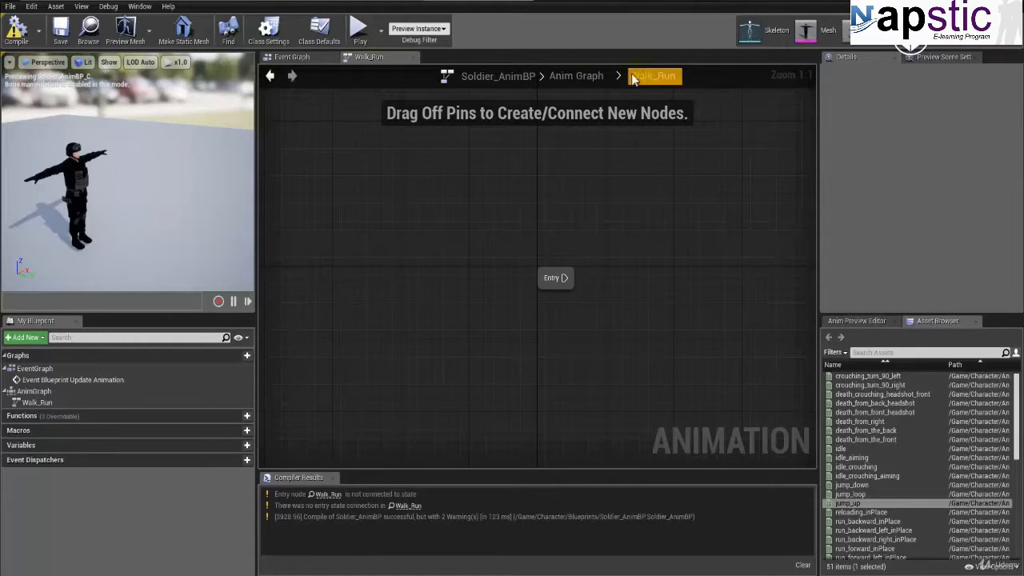
right_drag(536, 225, 337, 262)
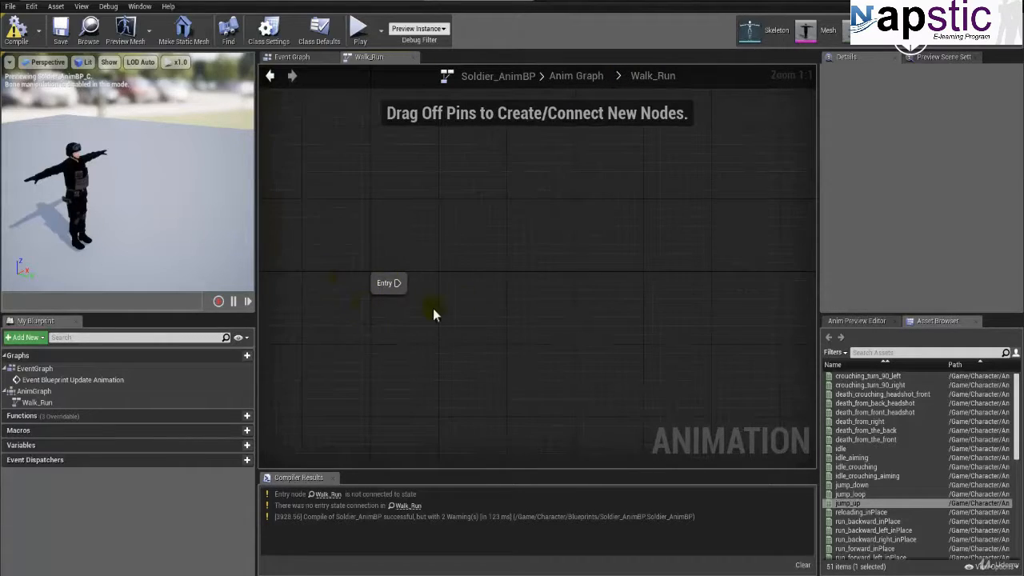
scroll(377, 292, up, 1)
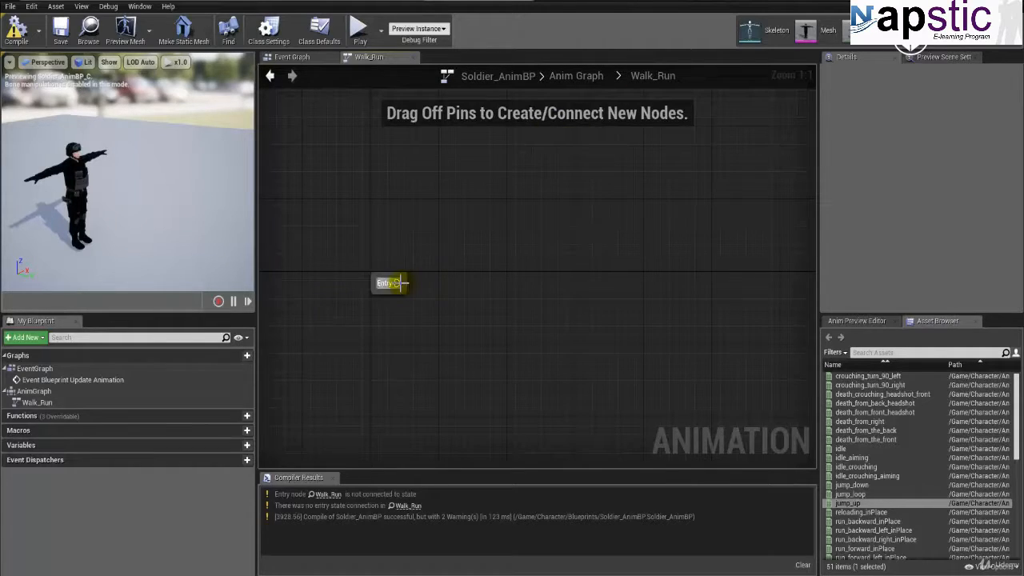
drag(397, 282, 472, 292)
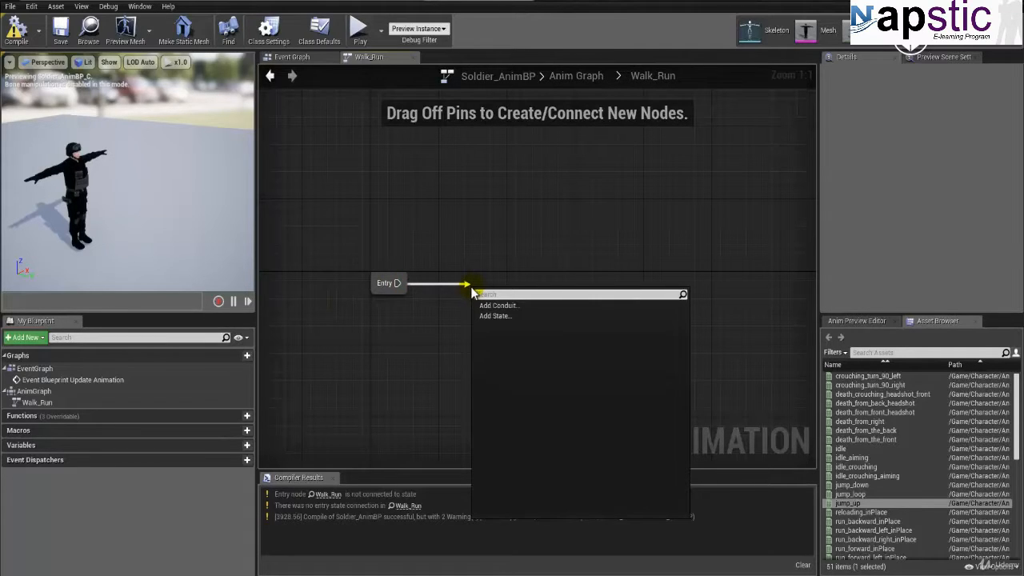
click(500, 316)
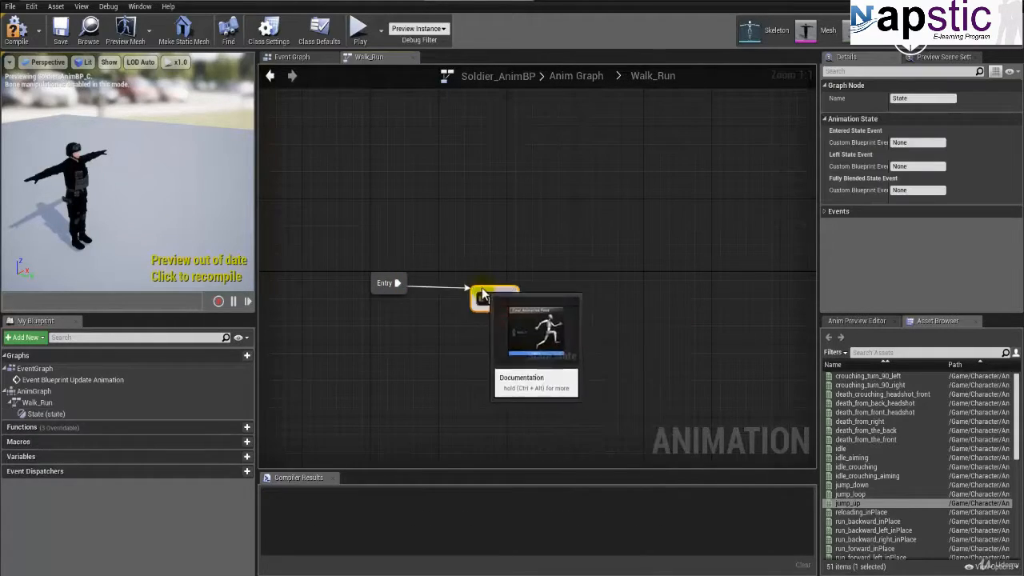
drag(477, 293, 493, 287)
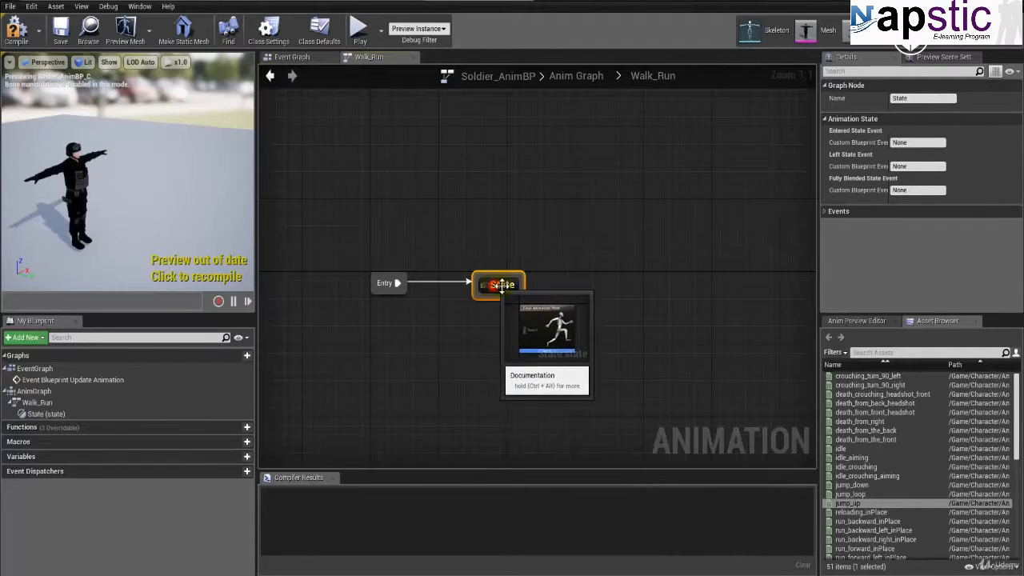
Rename the state connected to Entry as Idle
click(900, 98)
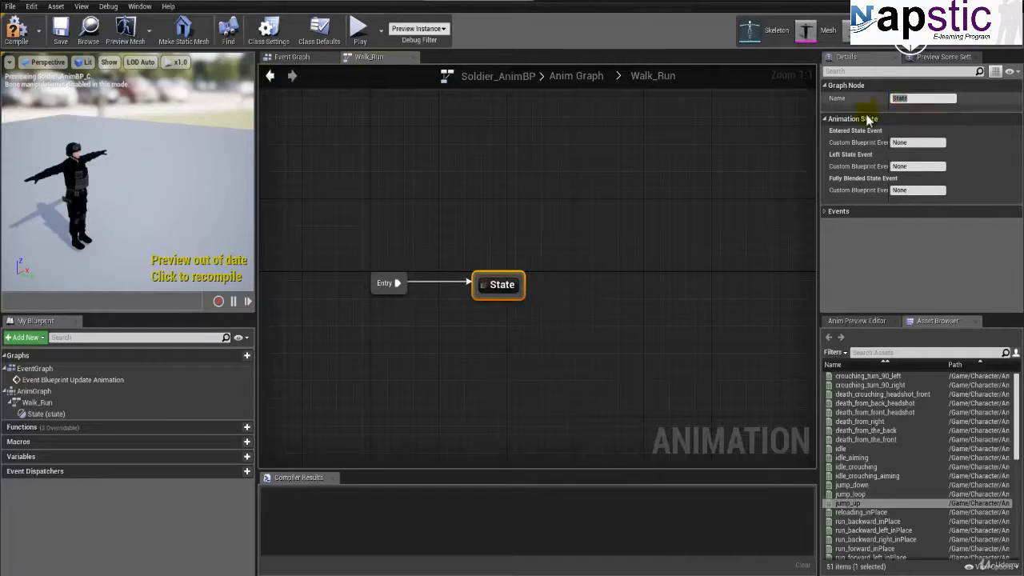
key(BackSpace)
text(Idle)
key(Return)
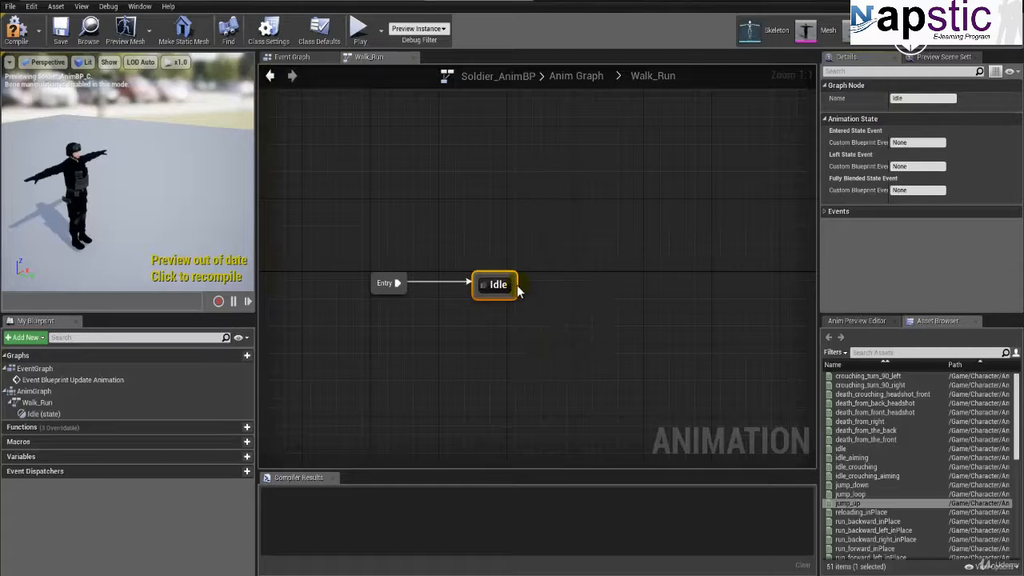
Add a second state with a transition from Idle and name it Walk_Run
drag(516, 290, 601, 287)
click(614, 314)
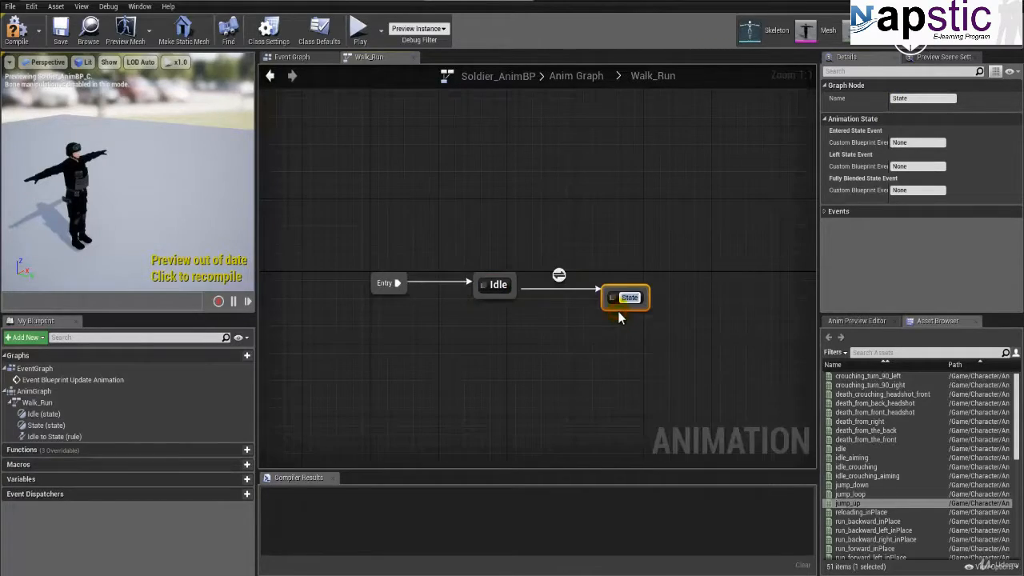
text(Walk_Run)
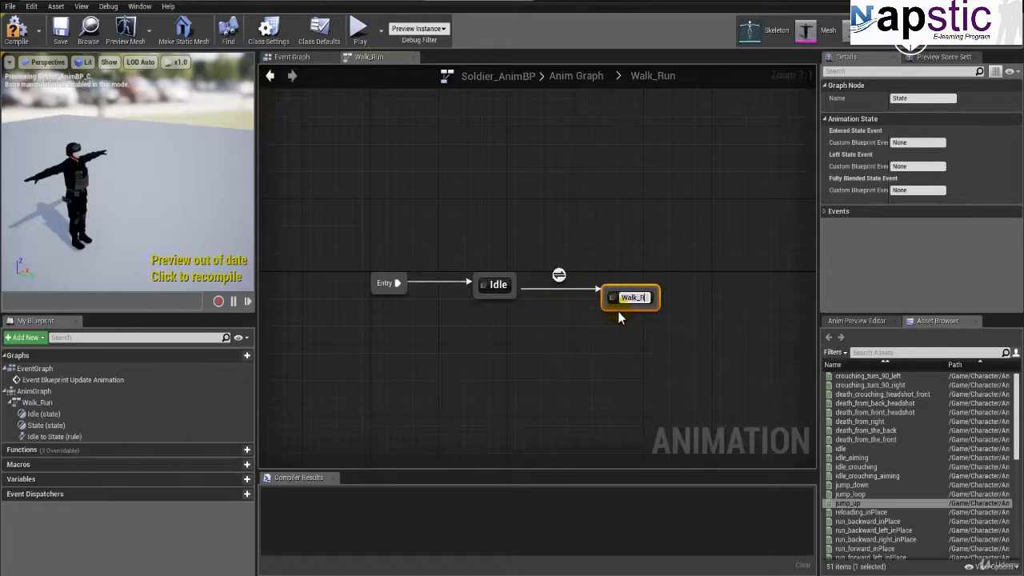
key(Return)
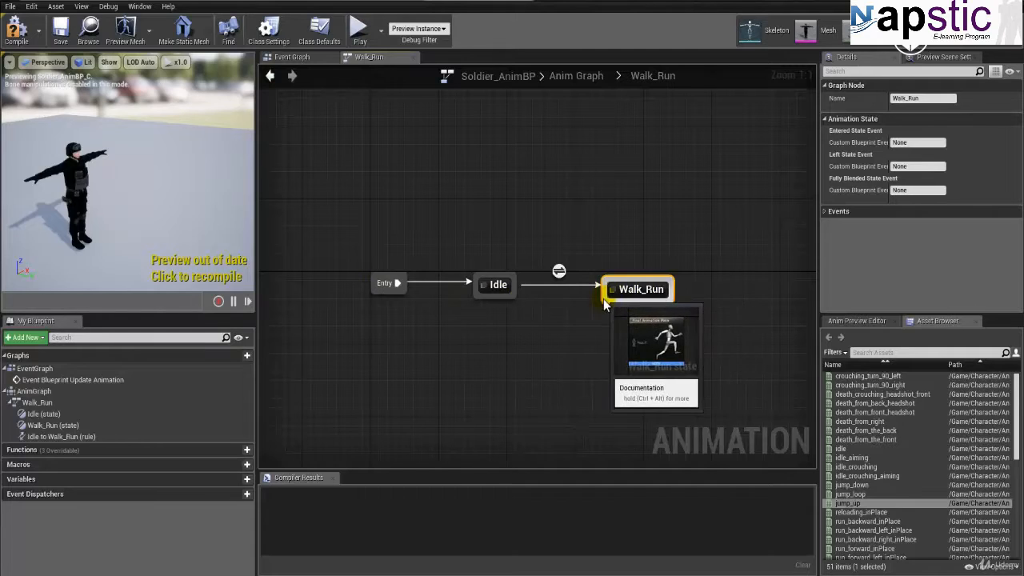
Create a return transition from the Walk_Run state to the Idle state
drag(605, 300, 512, 294)
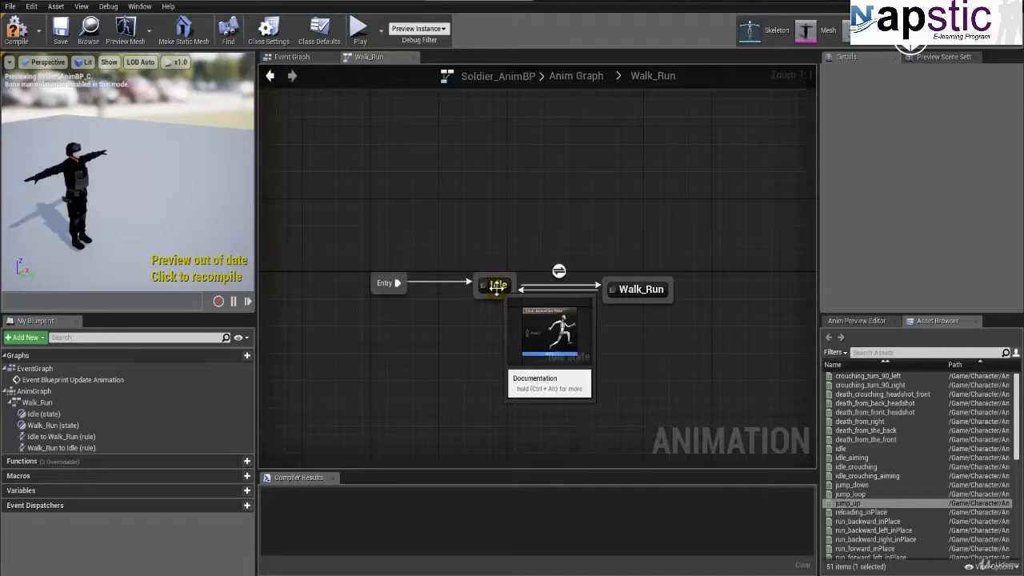
click(625, 296)
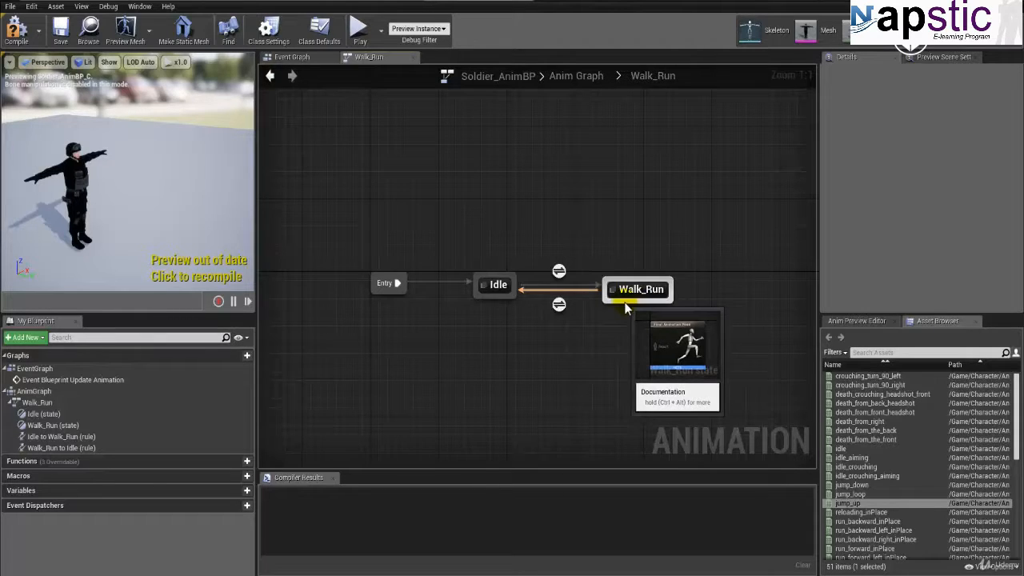
click(470, 319)
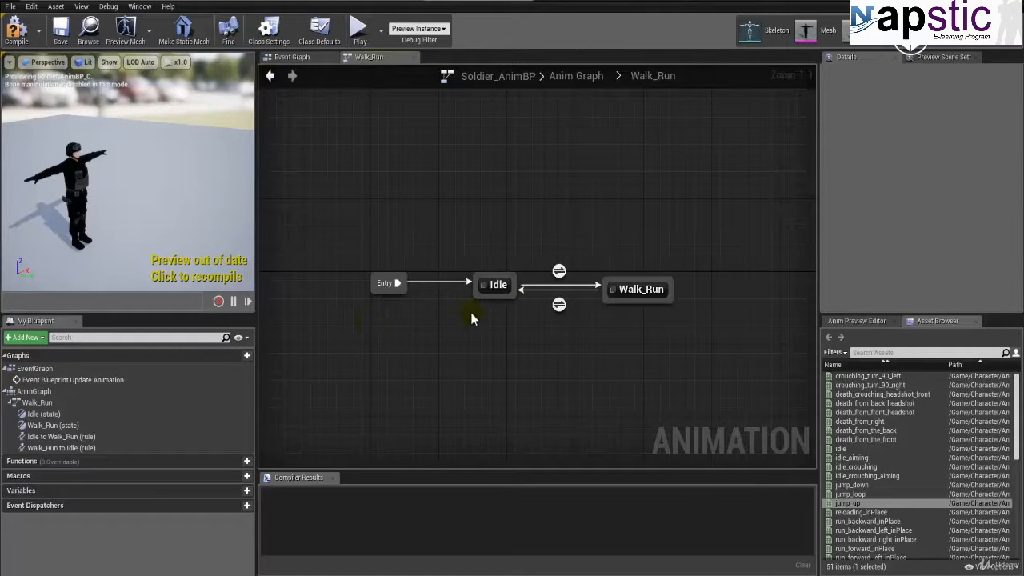
click(497, 288)
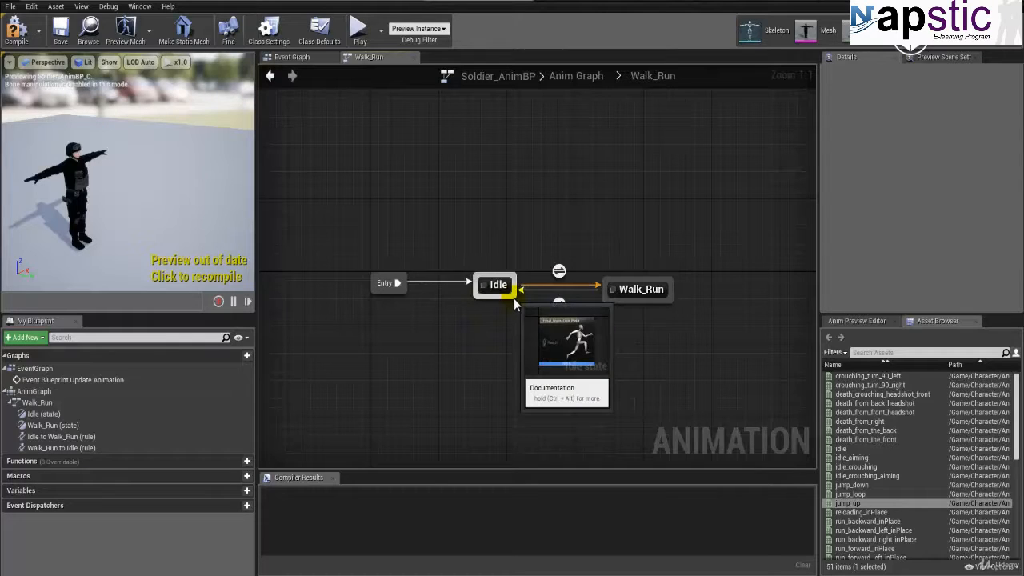
click(524, 266)
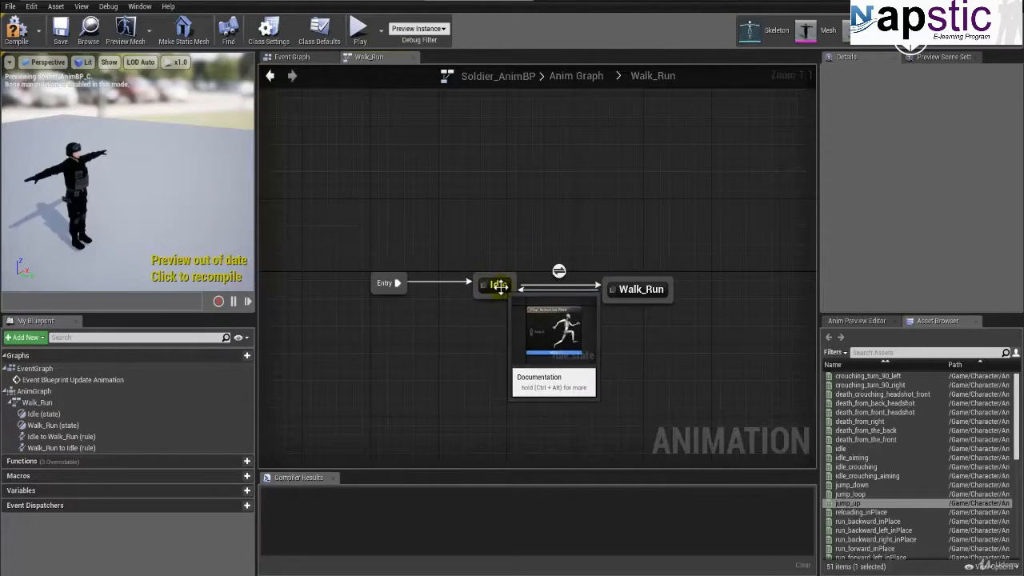
Look inside the Idle and Walk_Run states' graphs and return to the Walk_Run state machine
double_click(499, 286)
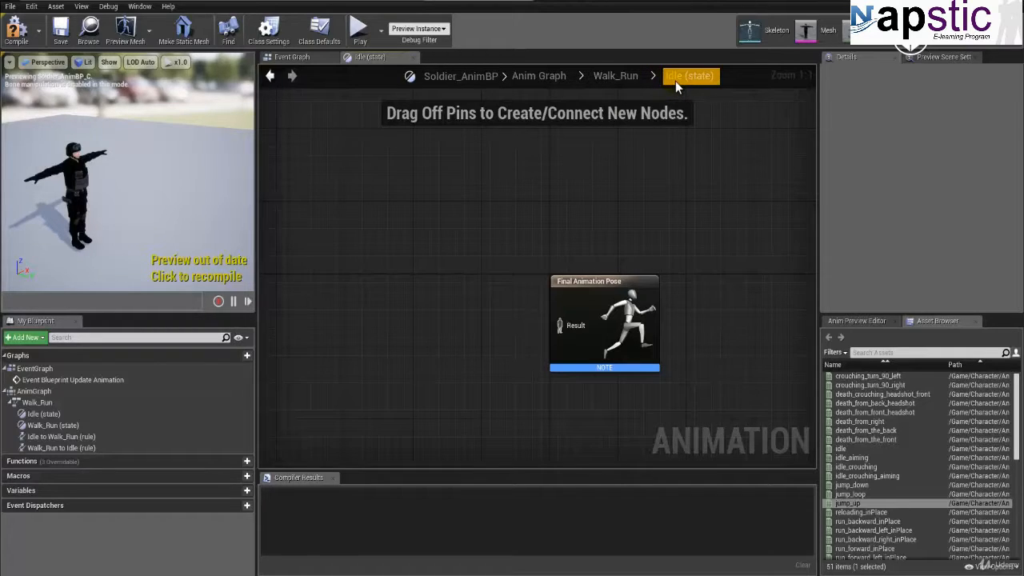
click(550, 80)
double_click(468, 312)
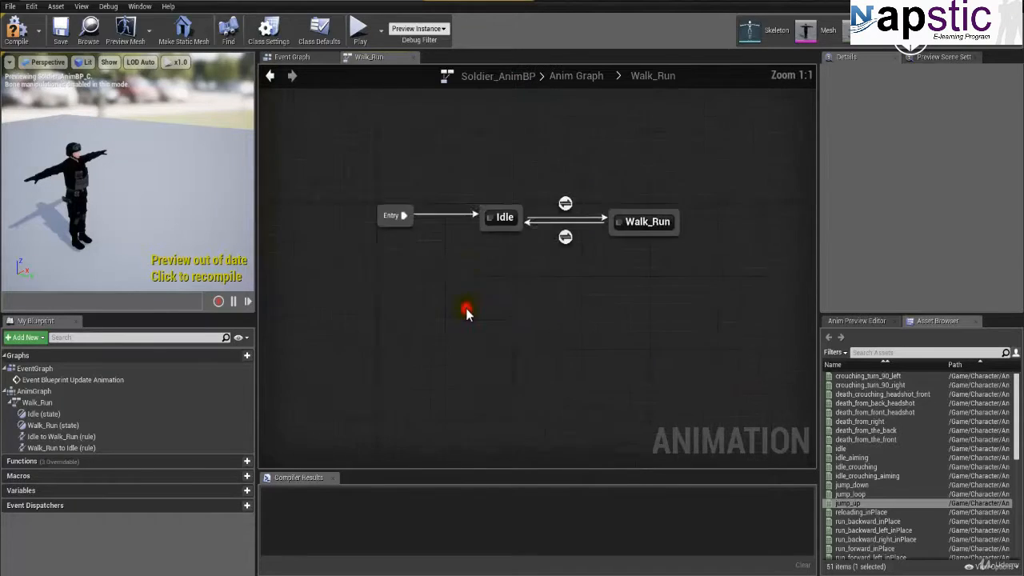
double_click(690, 277)
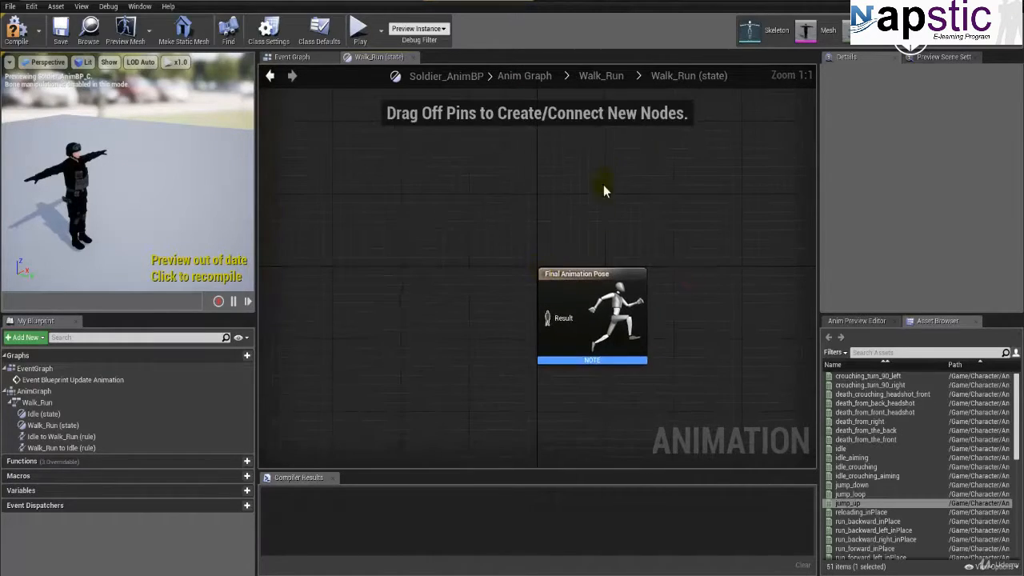
click(602, 77)
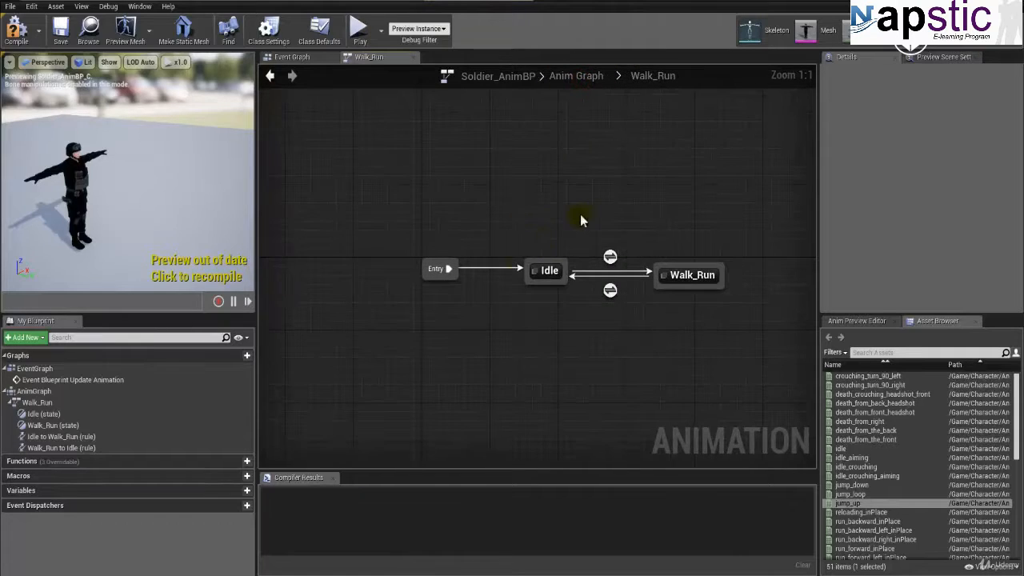
In the Idle state, add the idle_aiming animation, connect it to the Final Animation Pose, then compile and preview it on the soldier
double_click(543, 272)
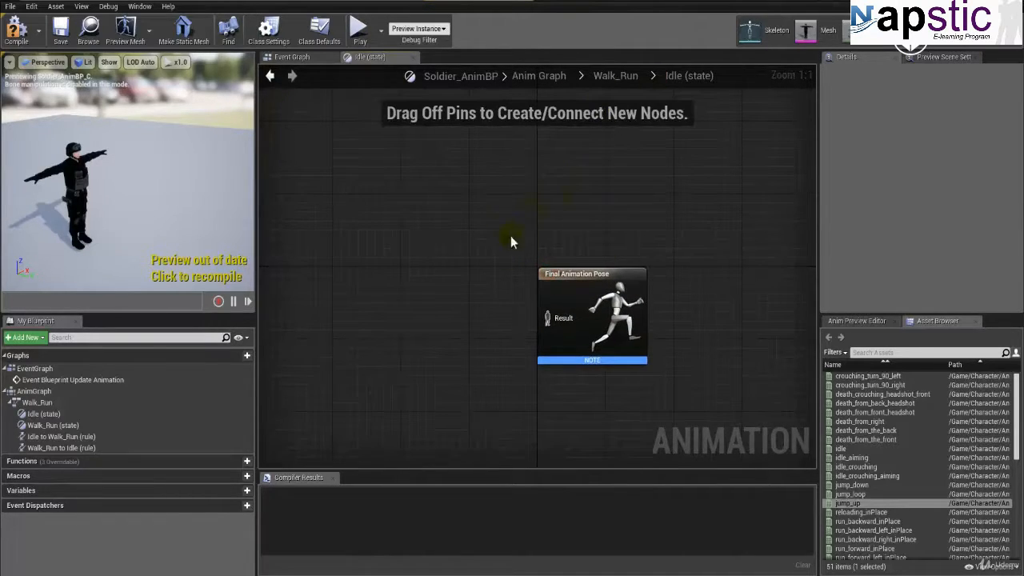
right_drag(536, 235, 562, 220)
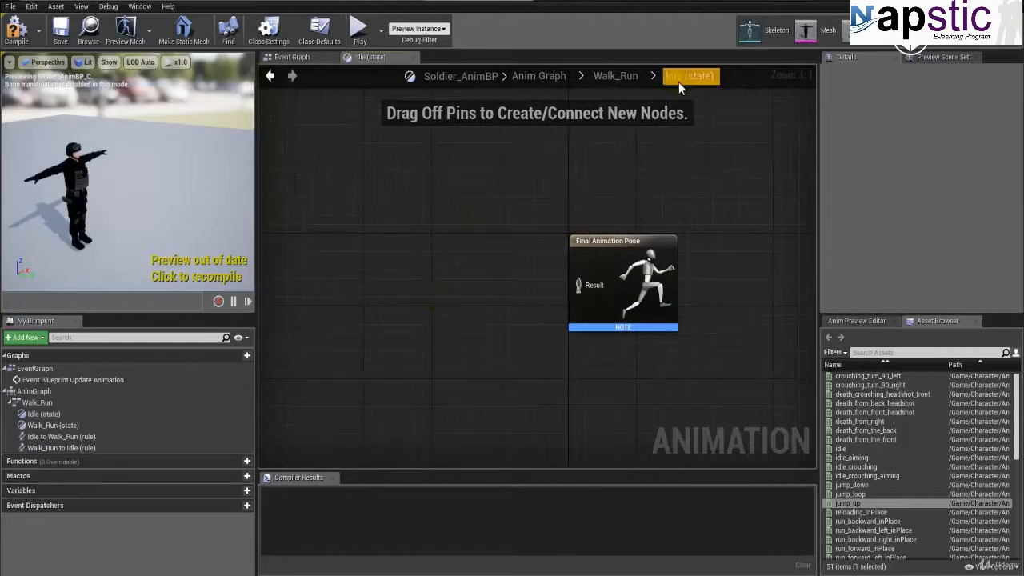
right_drag(489, 309, 536, 304)
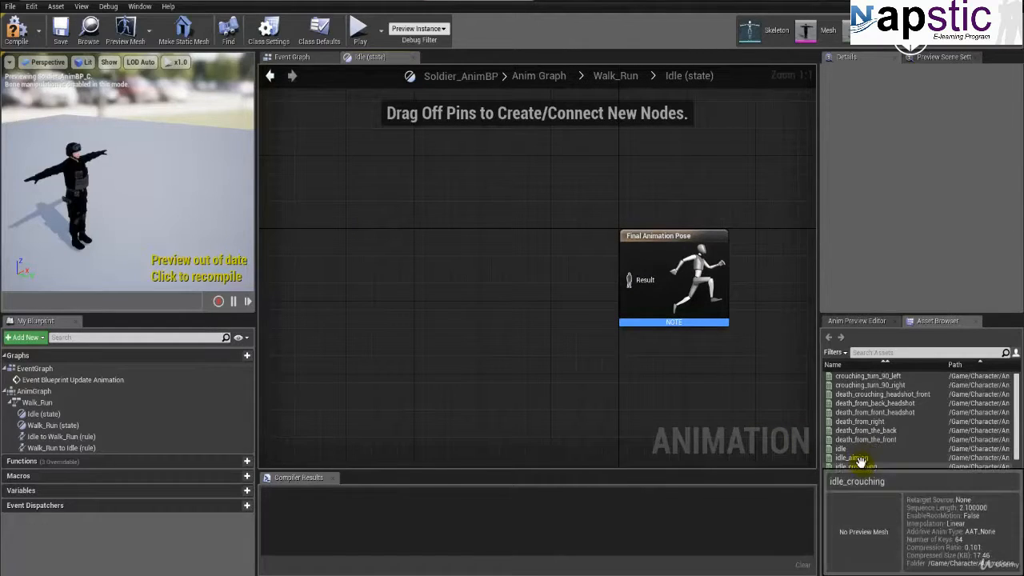
drag(854, 458, 629, 280)
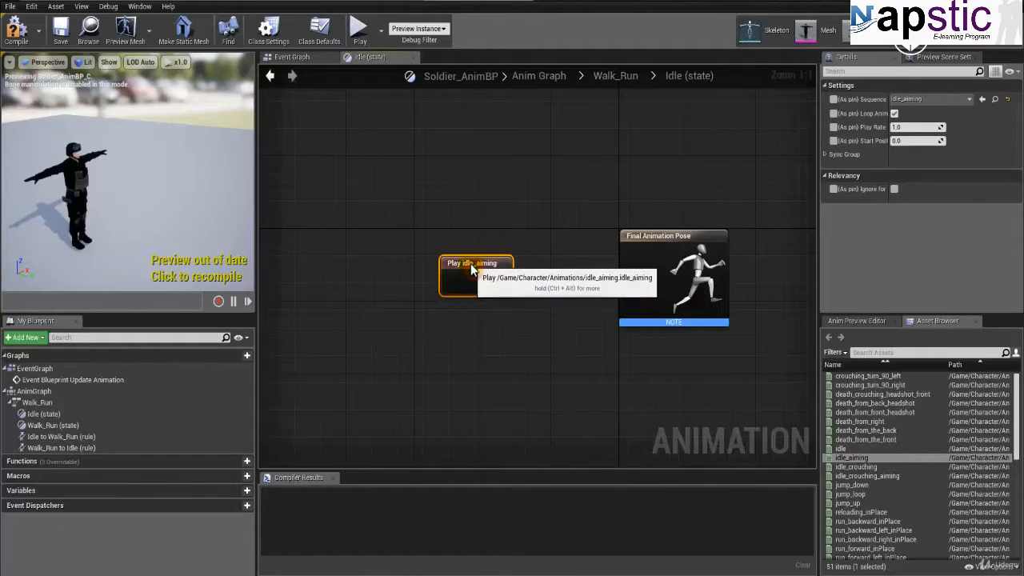
click(18, 32)
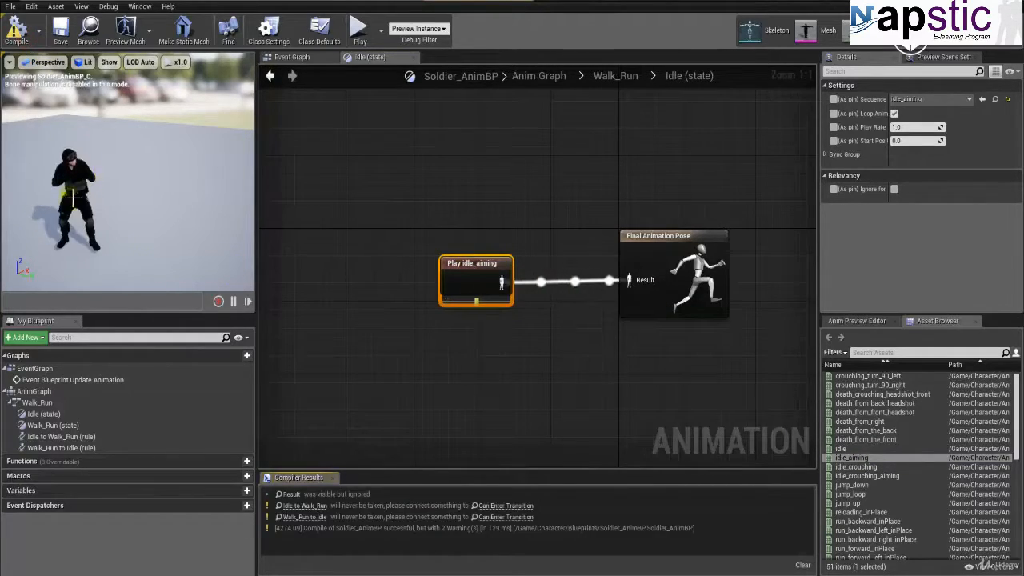
drag(96, 201, 203, 165)
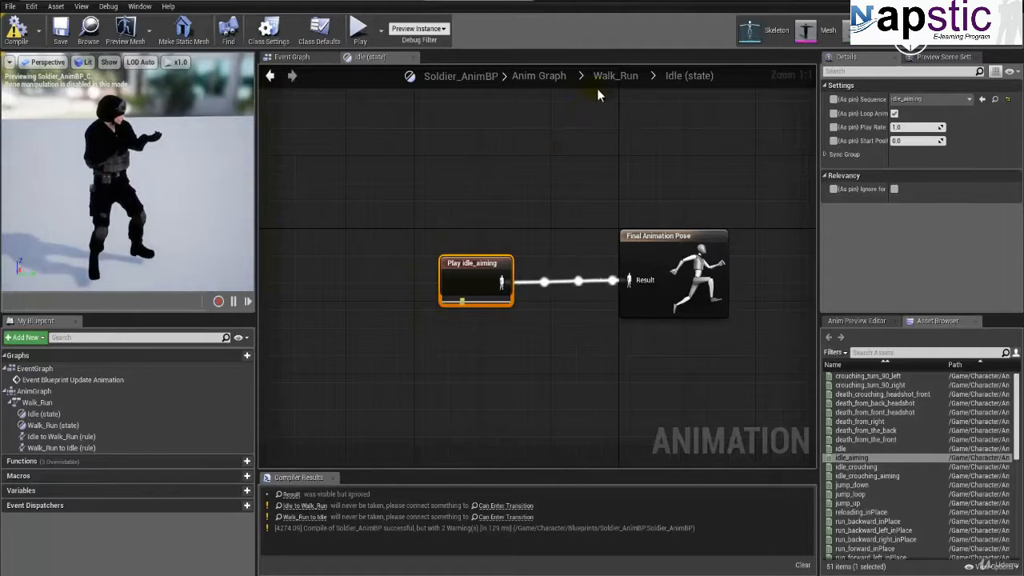
Return to the Walk_Run state machine, check the transition between the two states, and recompile the animation blueprint
click(615, 76)
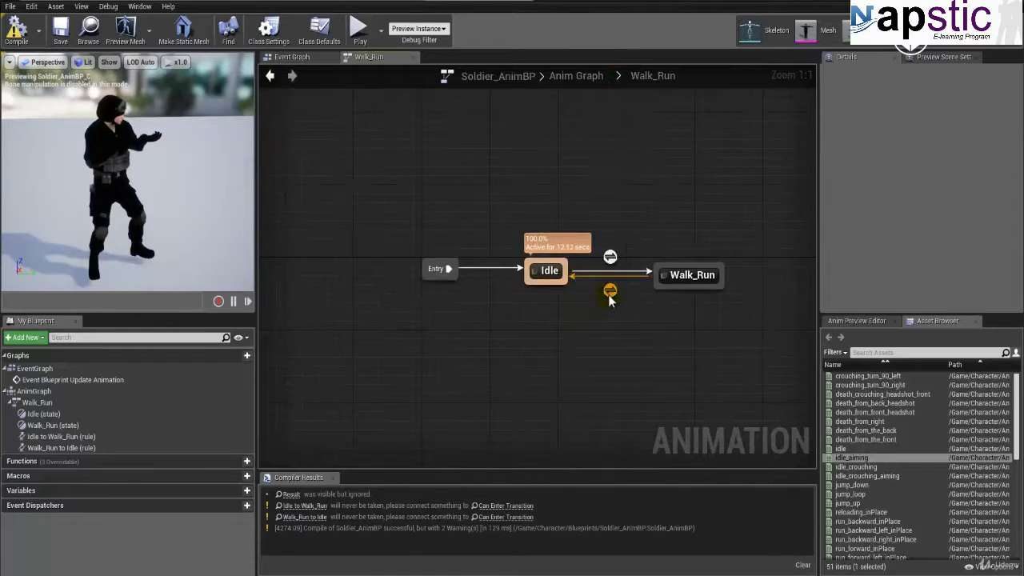
right_drag(611, 301, 525, 317)
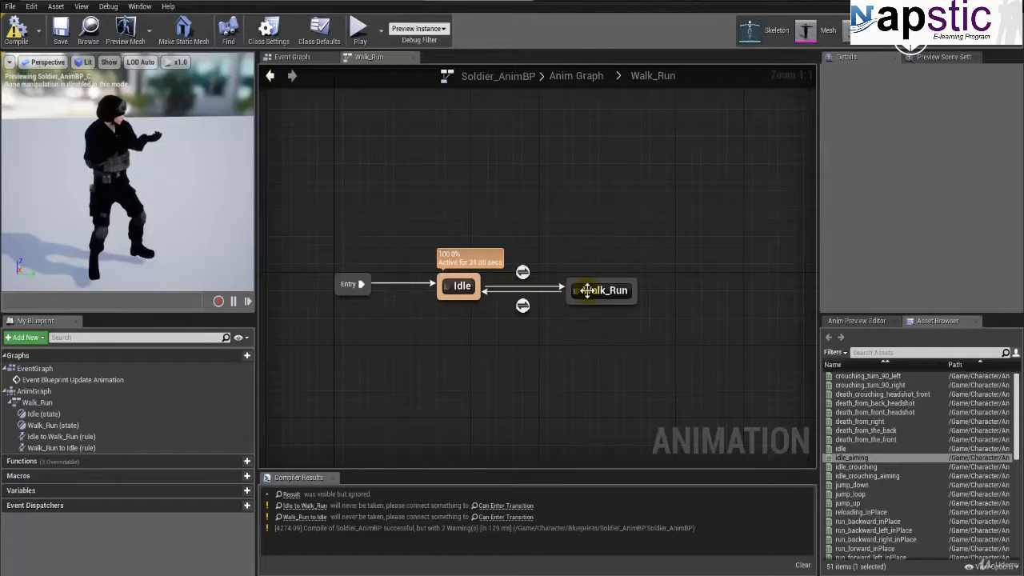
click(521, 312)
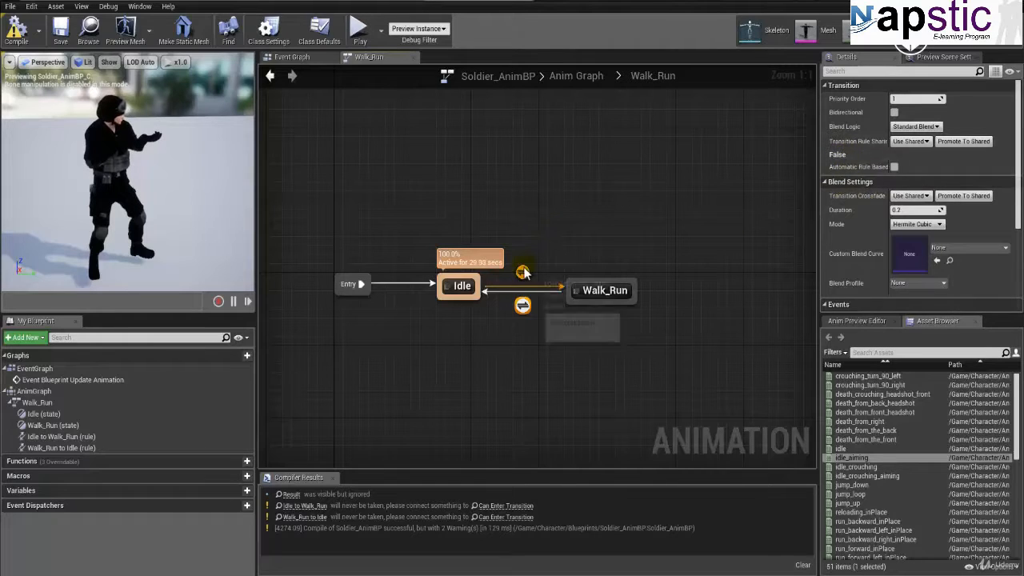
click(560, 239)
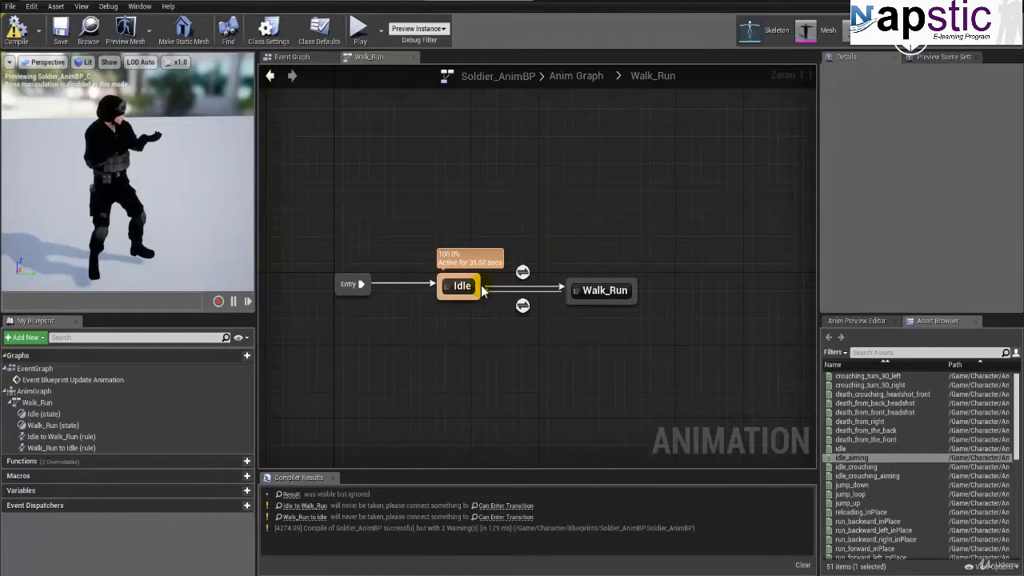
click(16, 32)
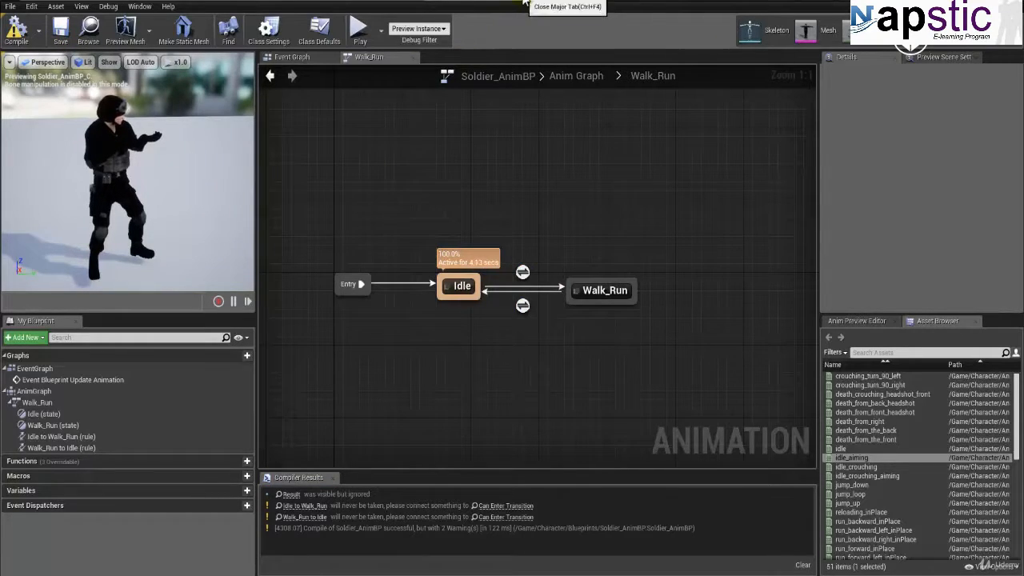
In the level editor, create a two-axis Blend Space for Soldier_Skeleton in the Character > Blendspaces folder
click(102, 3)
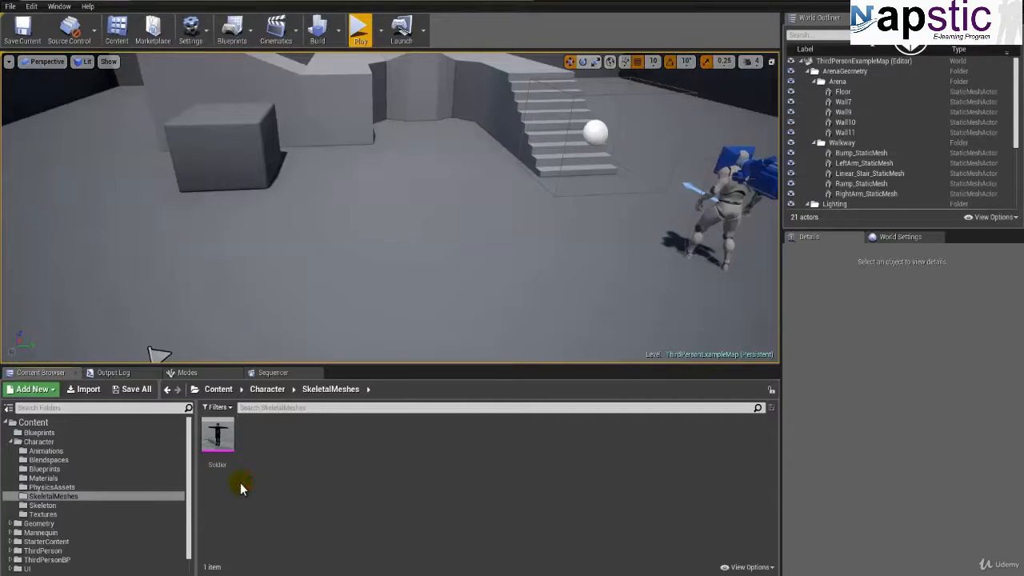
click(56, 461)
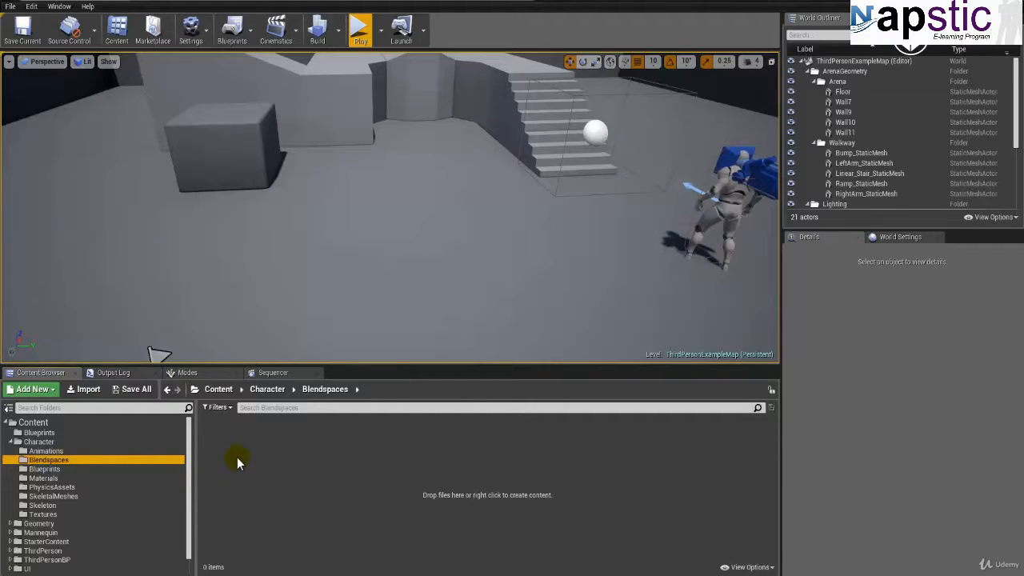
right_click(268, 452)
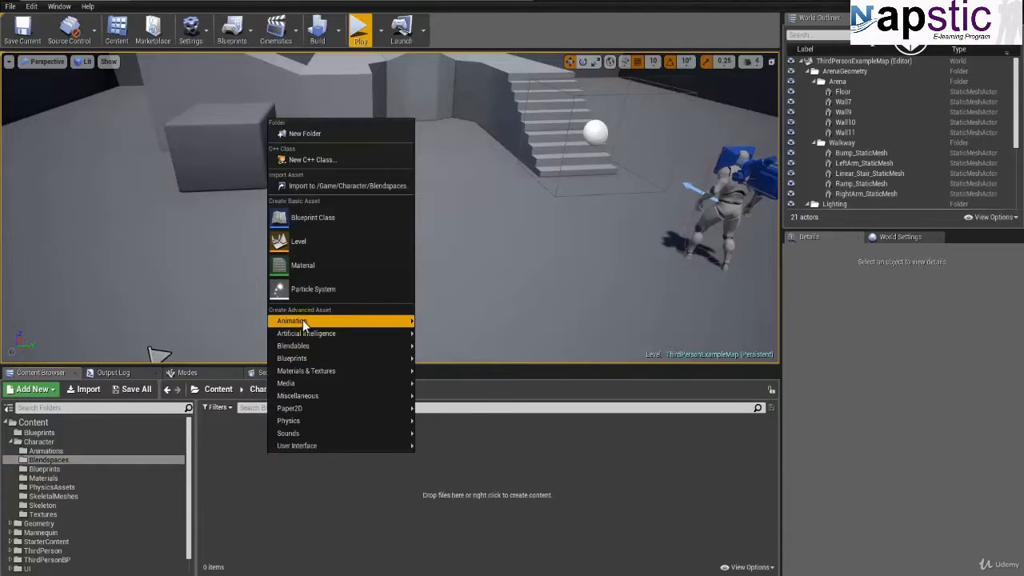
mouse_move(303, 320)
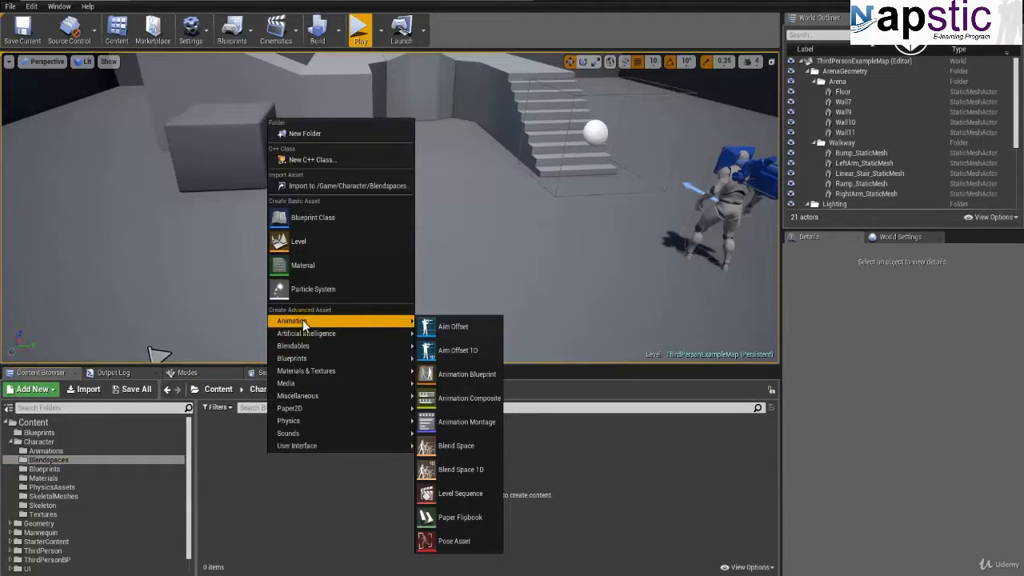
click(458, 446)
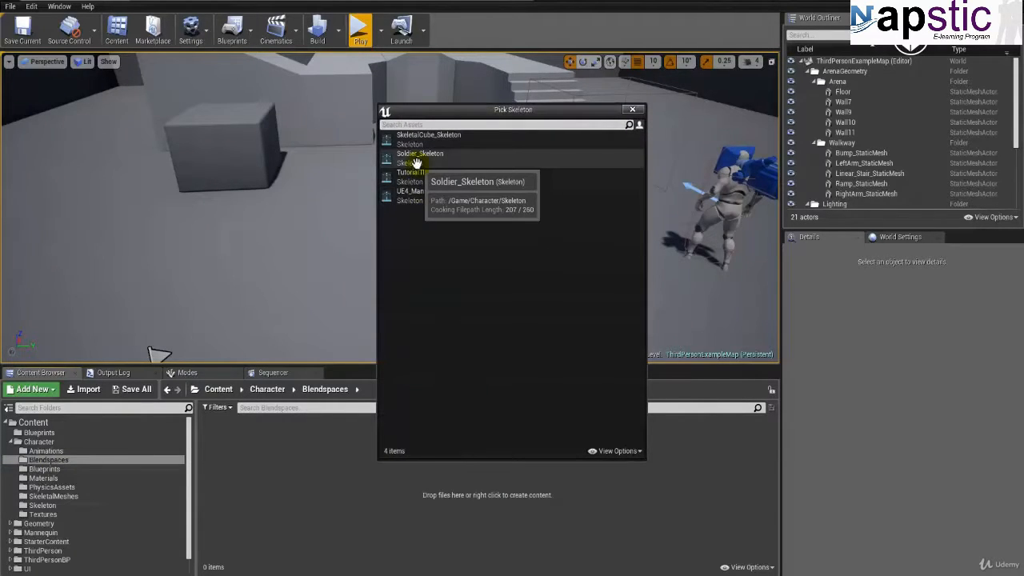
click(416, 163)
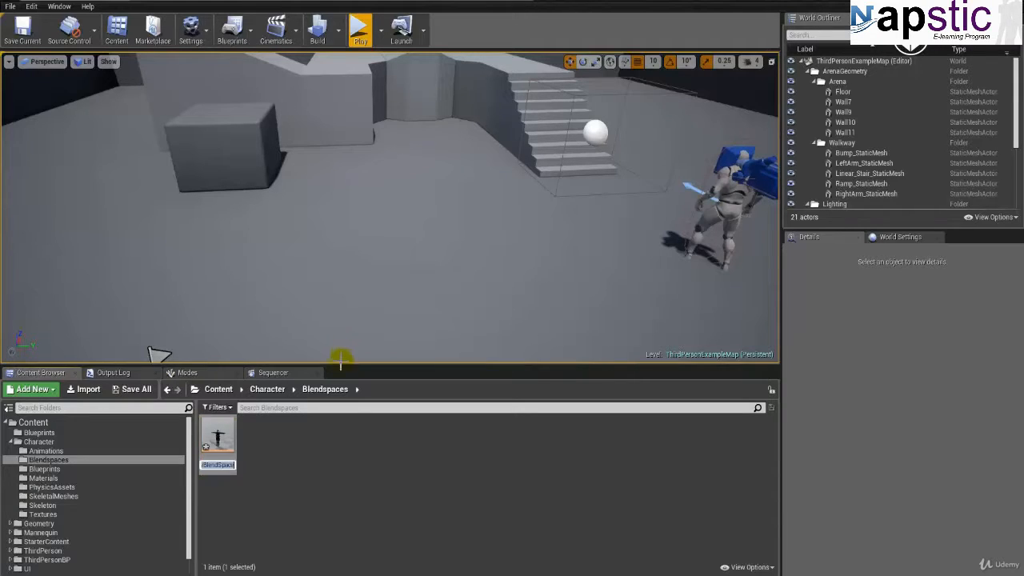
Name the new blend space WalkRun_BlendSpace and open it for editing
text(Walk_Ru)
text(n_Blend)
text(Space)
key(Home)
key(BackSpace)
key(Return)
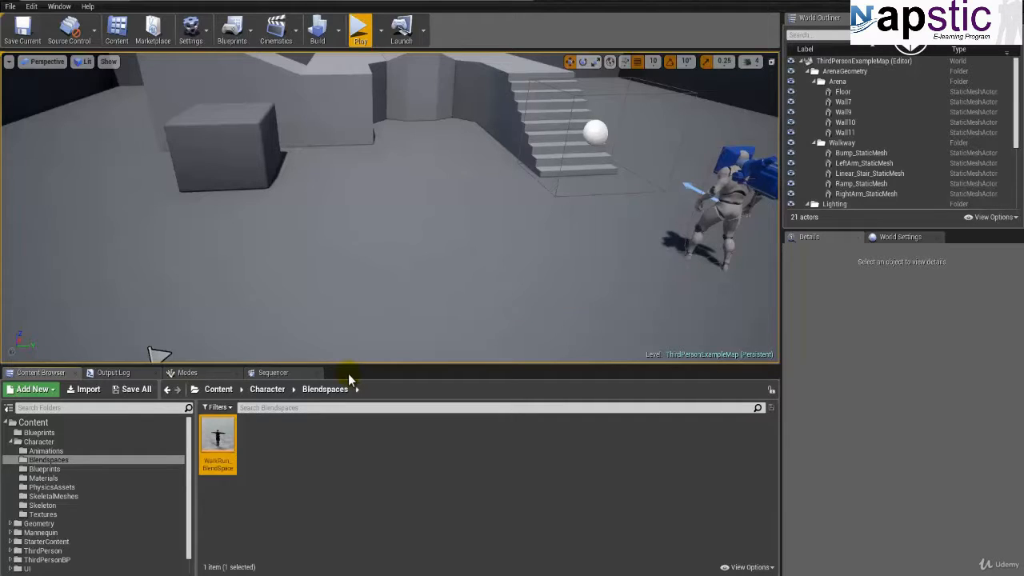
key(Return)
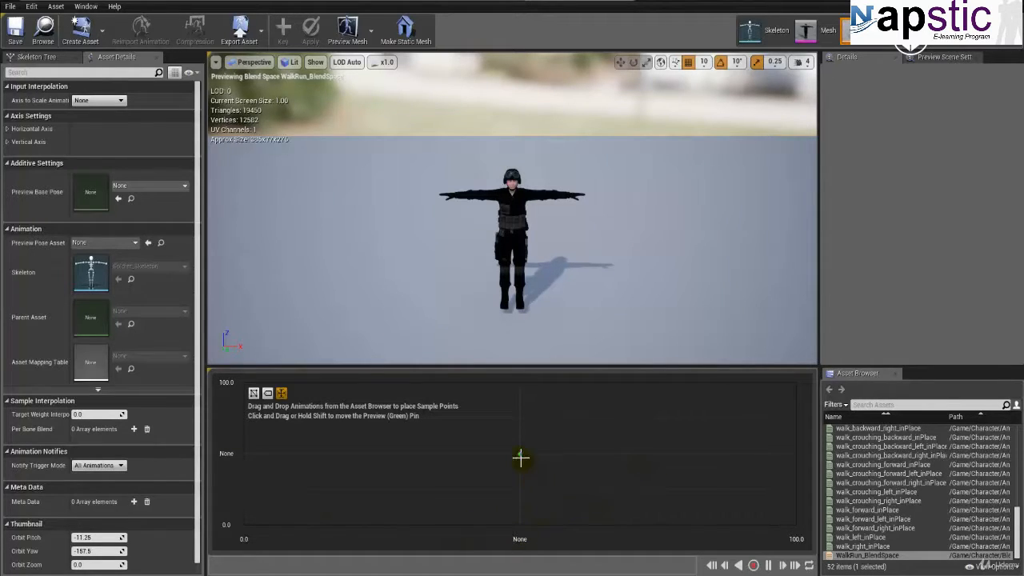
Try the preview point at different positions on the blend space grid, including the origin, and return it to the centre
drag(520, 454, 657, 417)
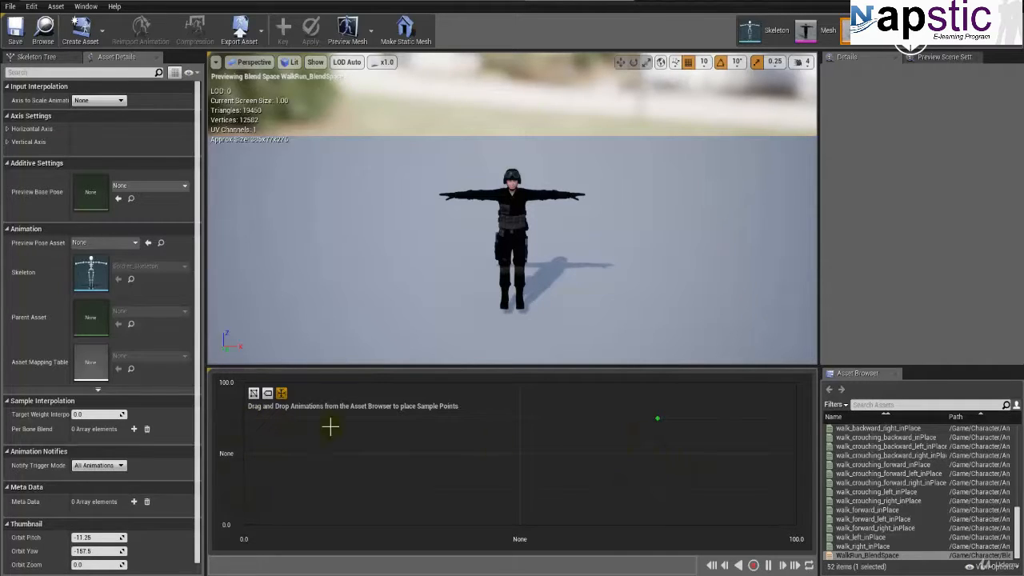
mouse_move(658, 420)
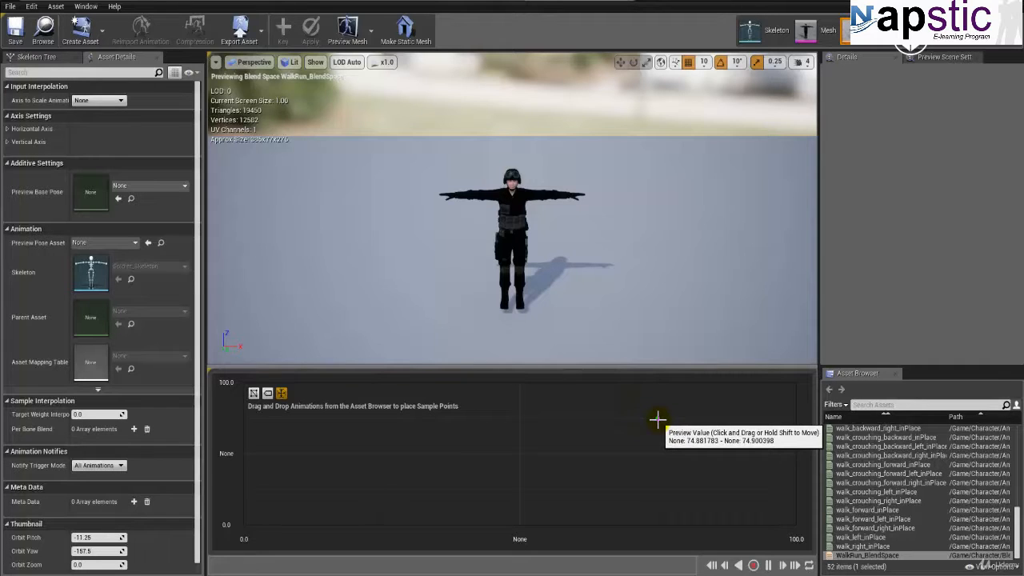
drag(658, 419, 244, 524)
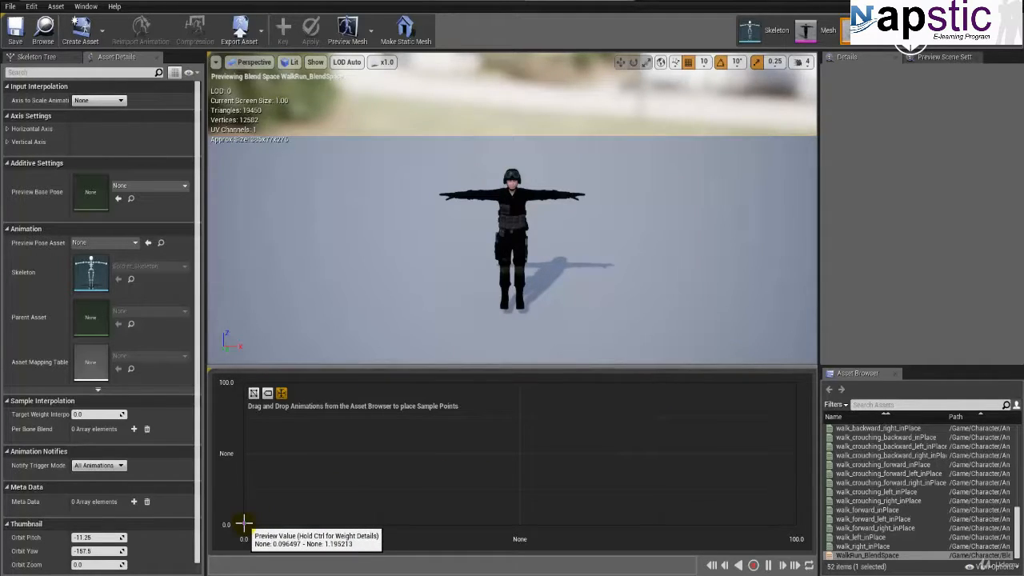
drag(244, 524, 522, 454)
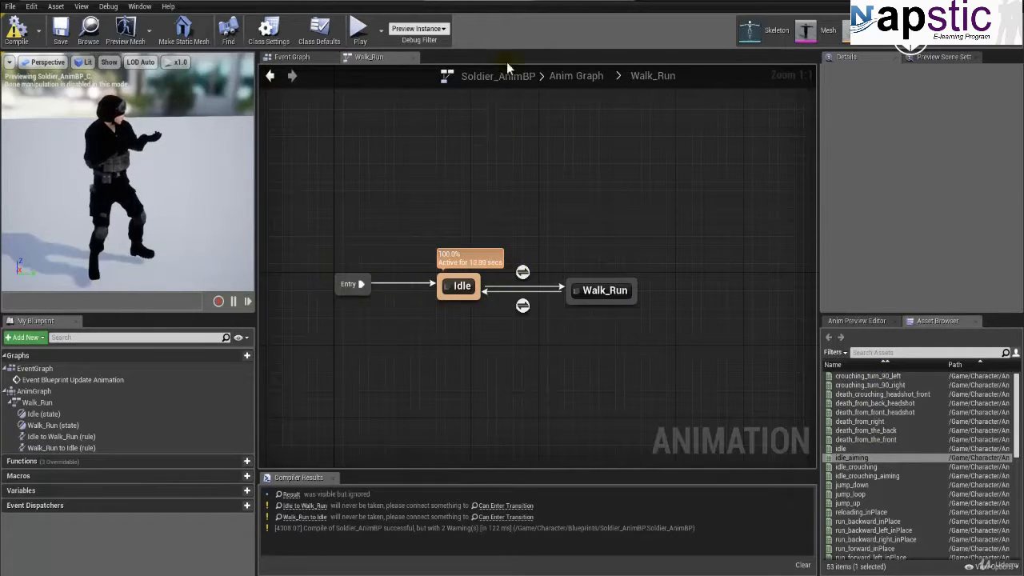
Return to WalkRun_BlendSpace, look over its skeleton tree, and go back to the asset details
click(562, 2)
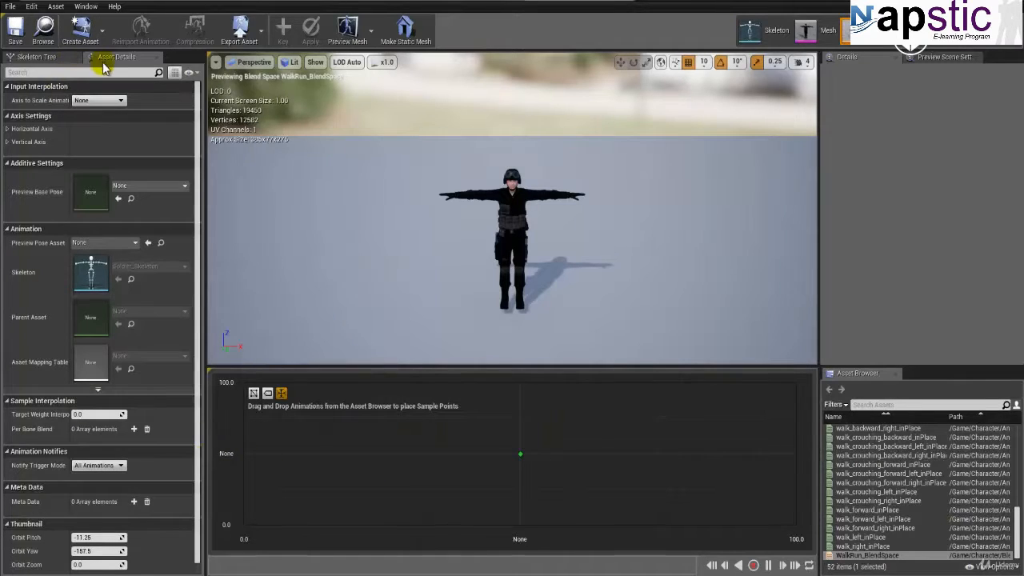
click(44, 60)
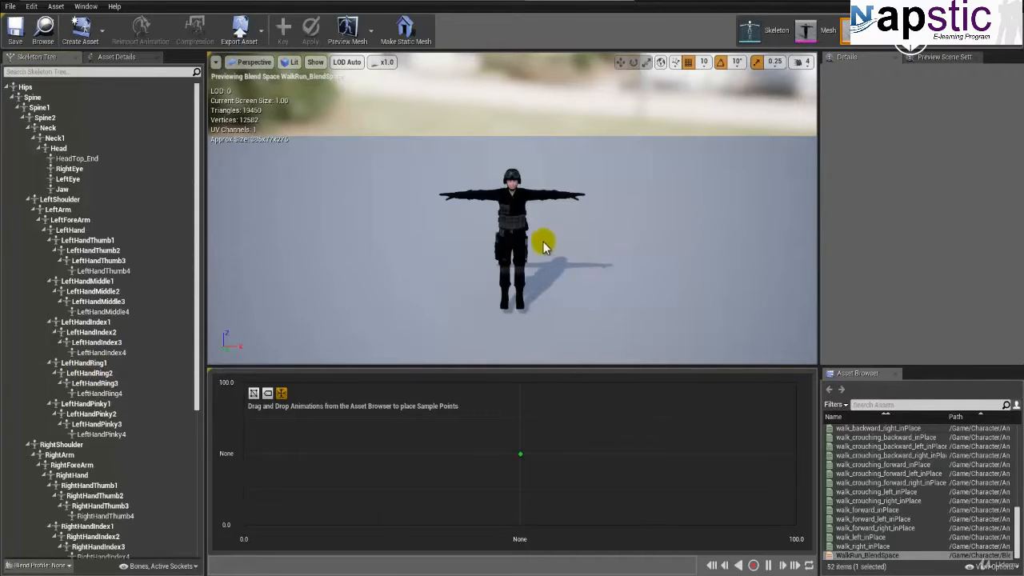
click(117, 57)
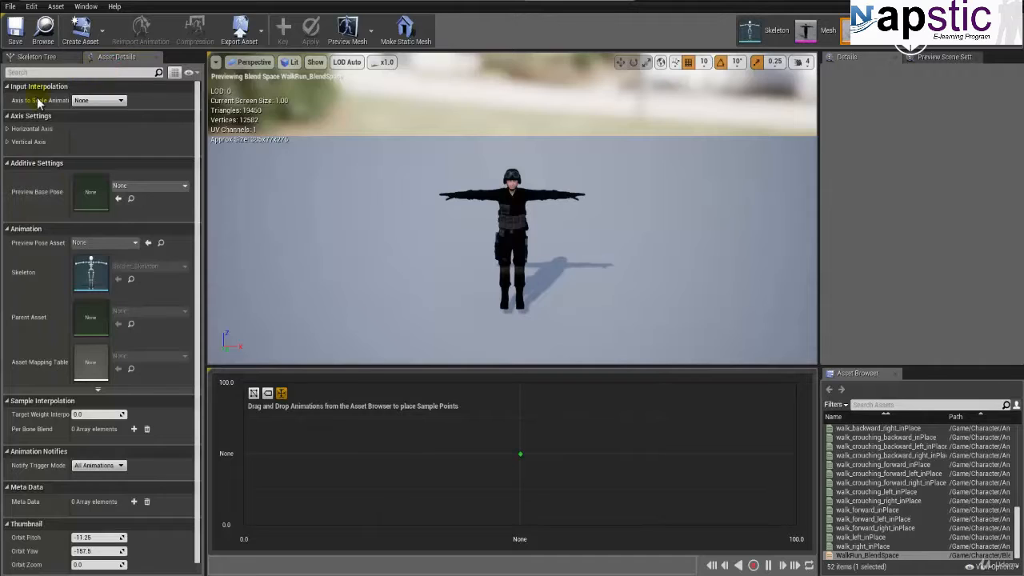
Expand both axis settings of the blend space, name the horizontal axis Direction, and enter a name for the vertical axis
click(7, 131)
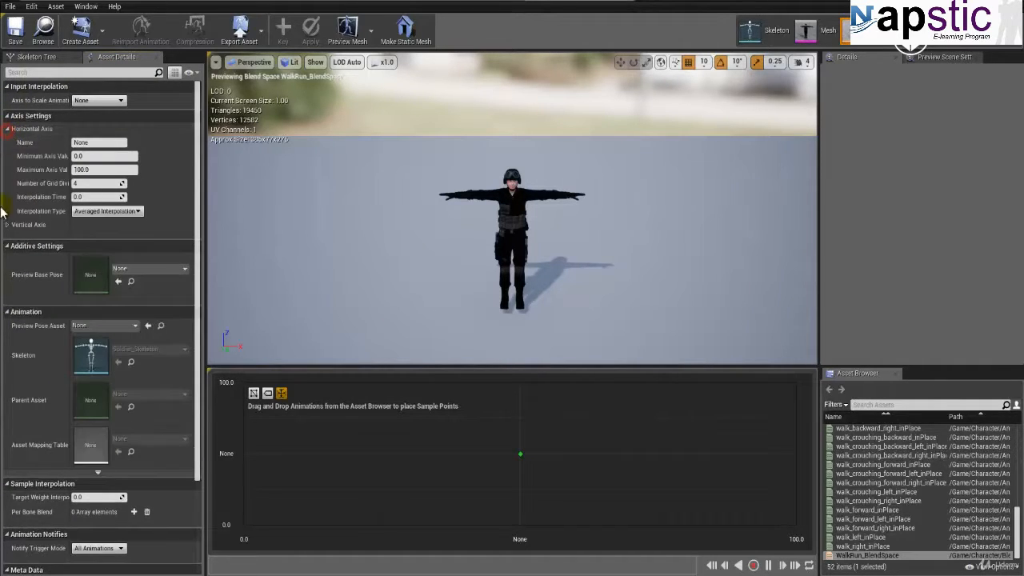
click(8, 224)
scroll(97, 317, down, 3)
scroll(96, 317, down, 2)
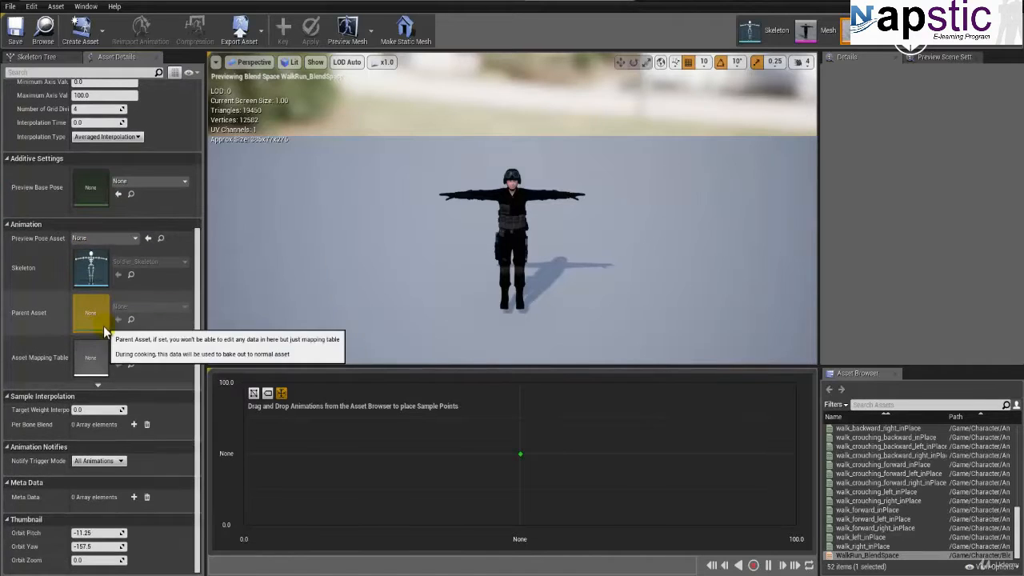
scroll(112, 316, up, 4)
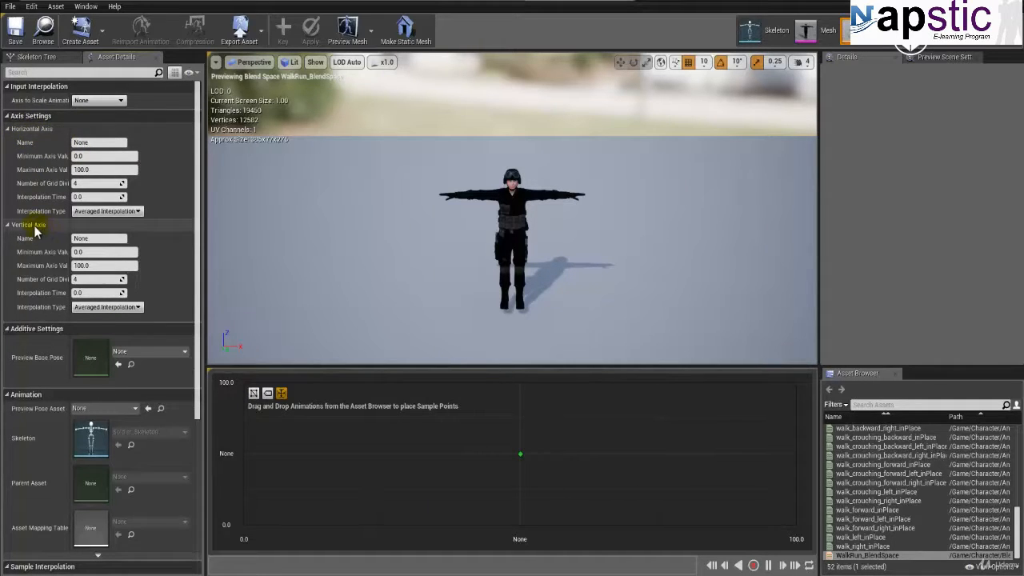
click(80, 142)
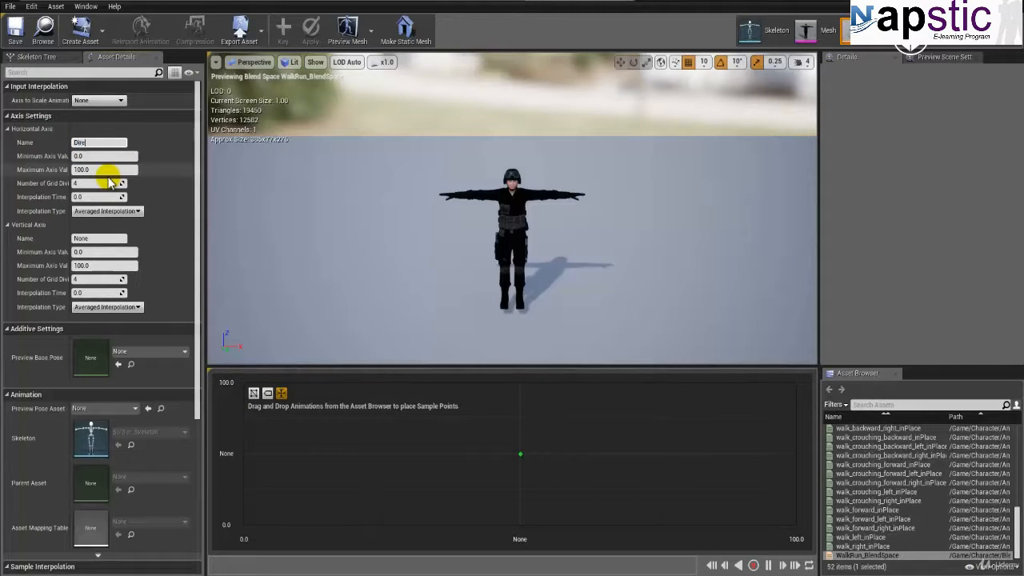
key(Return)
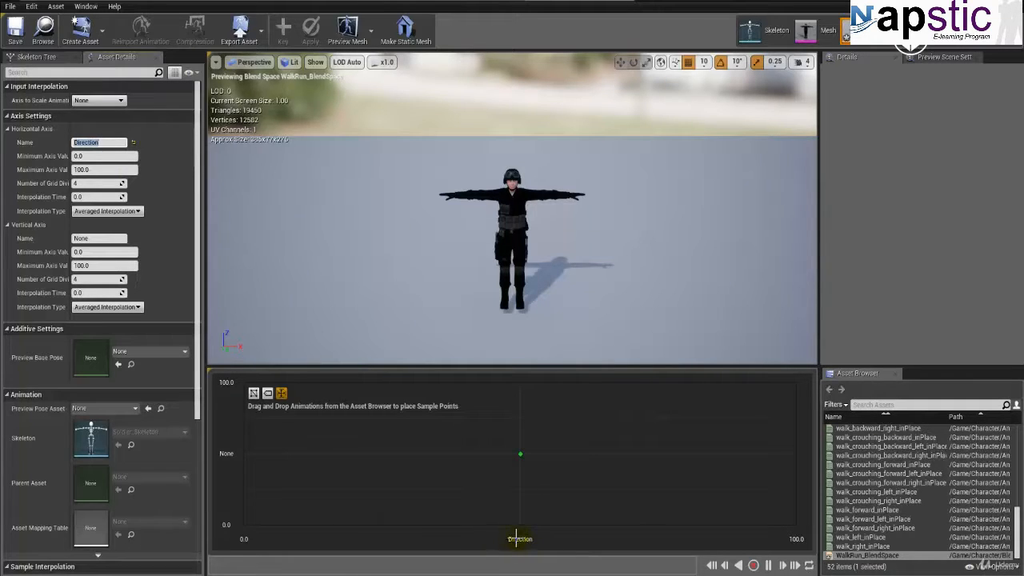
click(81, 239)
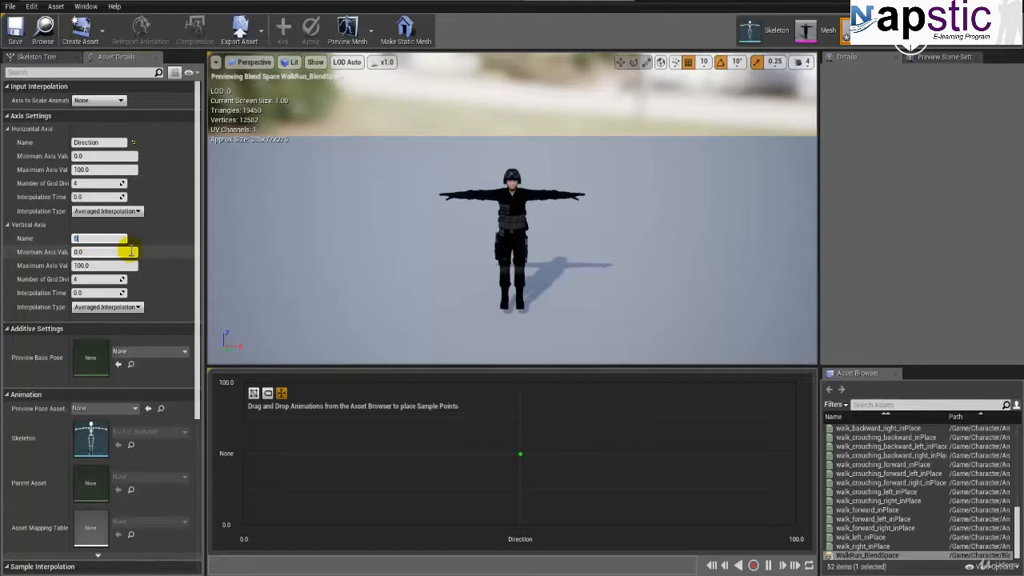
key(Return)
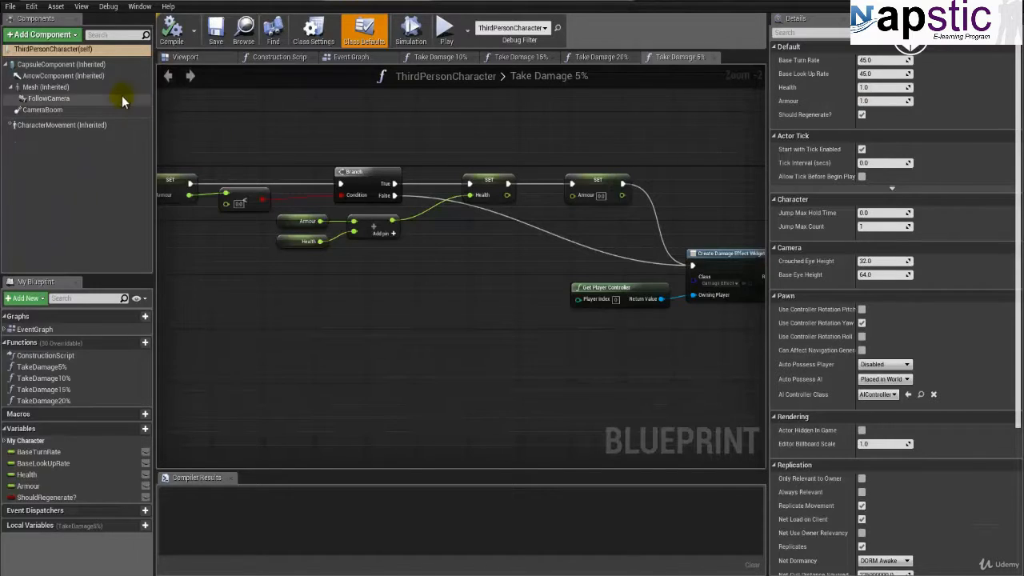
Examine the walking settings of the CharacterMovement component in the ThirdPersonCharacter blueprint
click(44, 125)
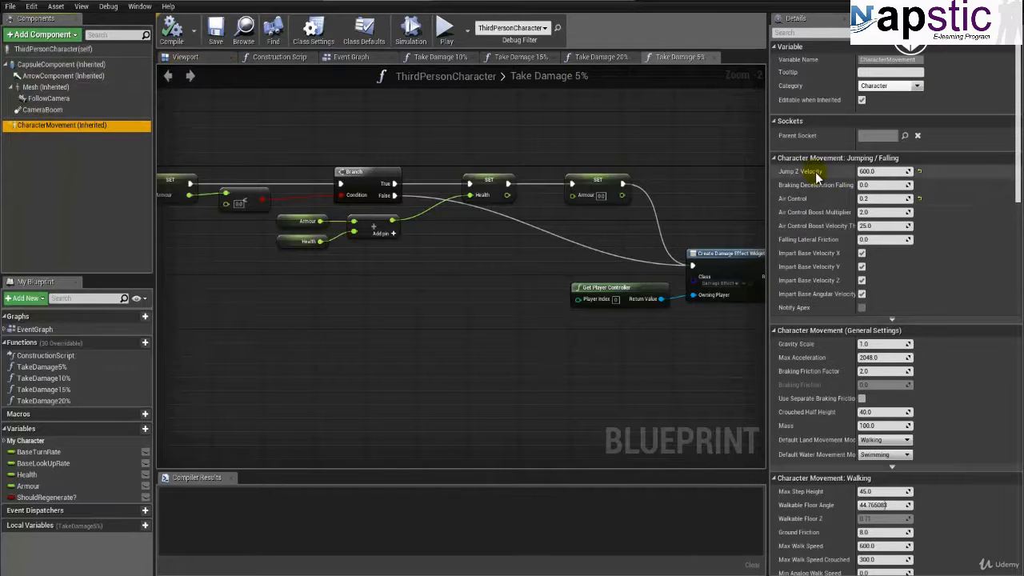
scroll(845, 169, down, 2)
scroll(840, 200, down, 1)
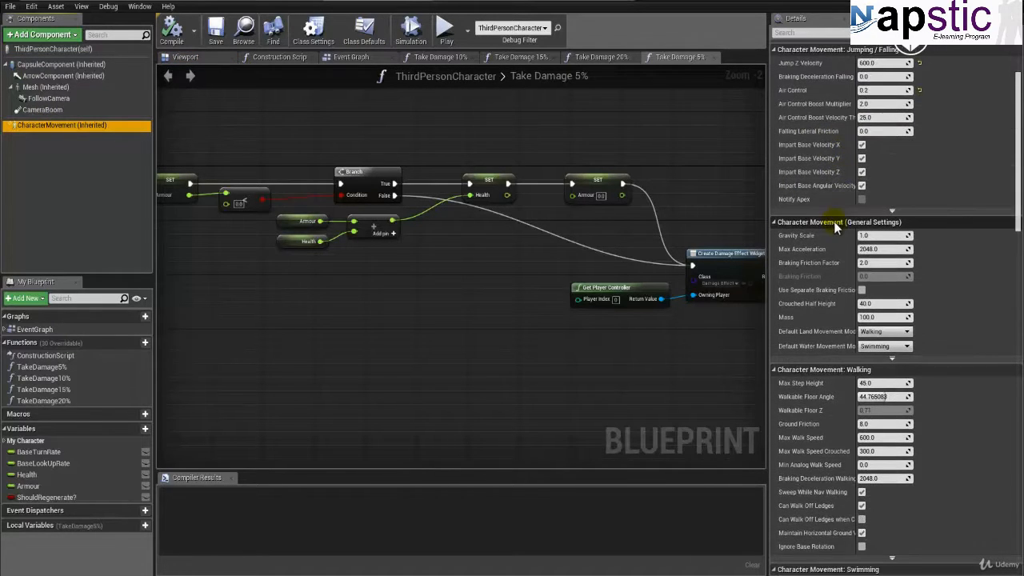
Filter the CharacterMovement component's properties by "speed", review the movement speed limits, and return to WalkRun_BlendSpace
scroll(835, 222, down, 3)
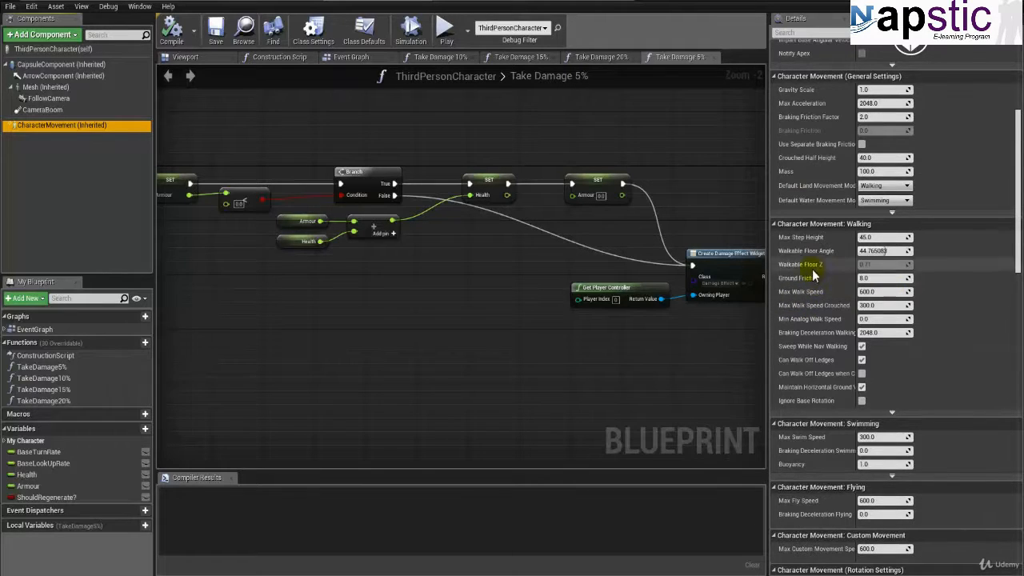
click(844, 33)
text(speed)
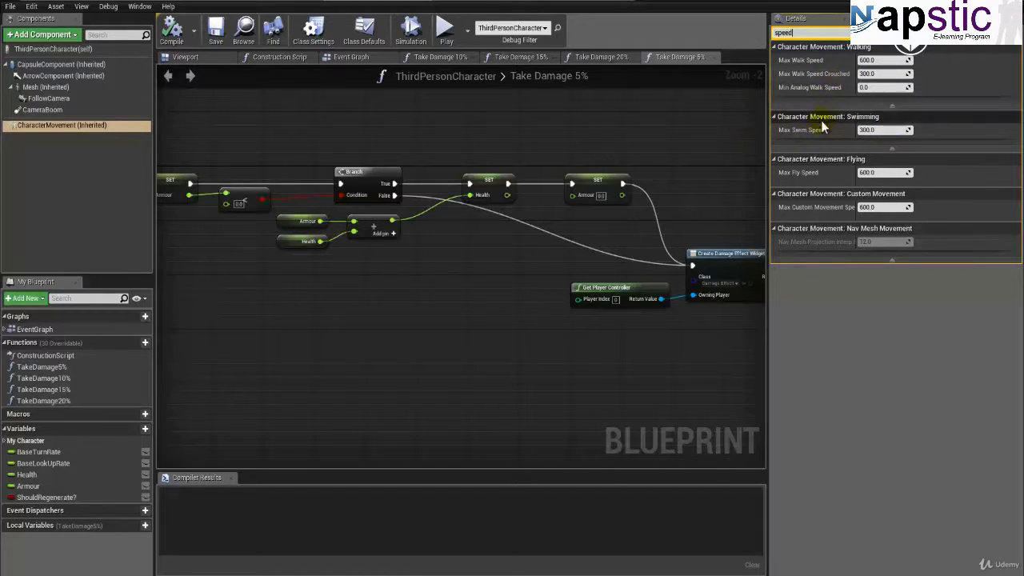
click(867, 131)
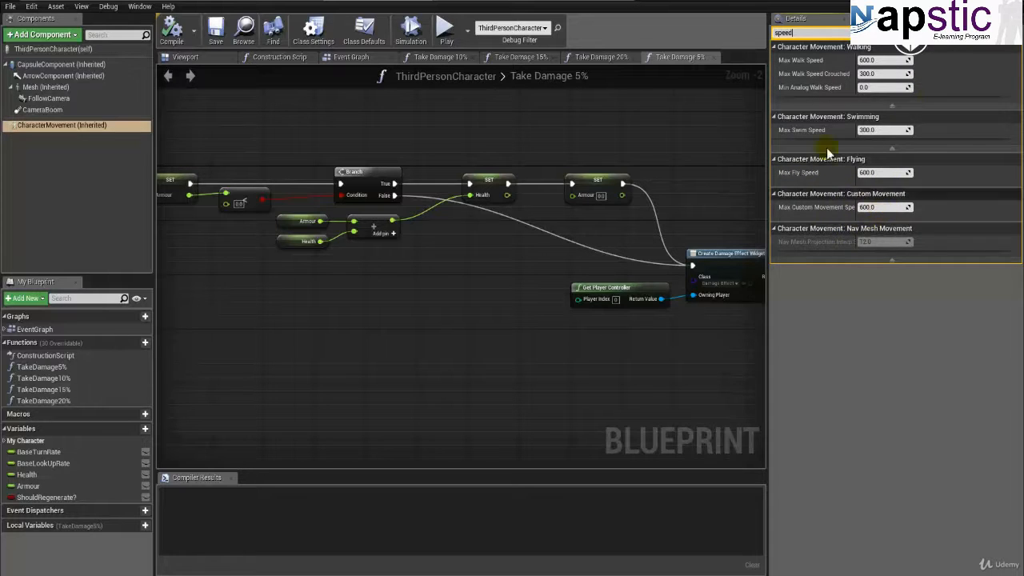
click(977, 33)
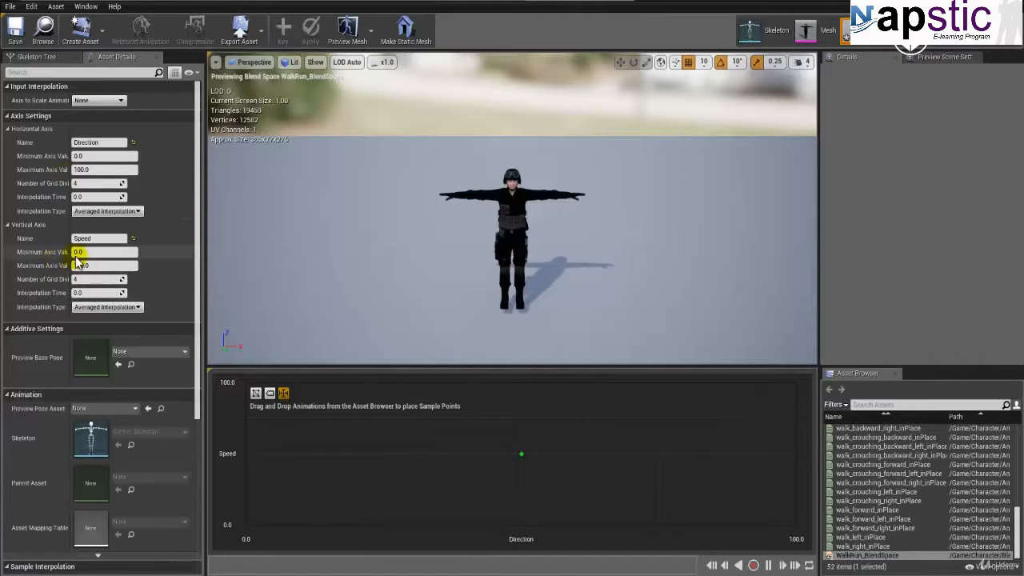
Set the Speed axis maximum to 600 and the Direction axis range from -180 to 180
click(84, 265)
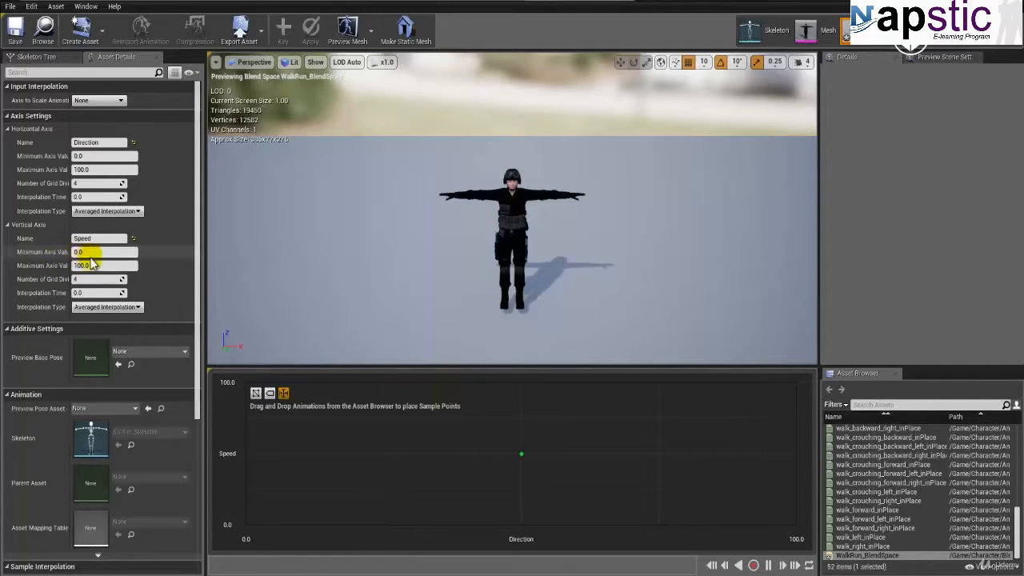
click(86, 265)
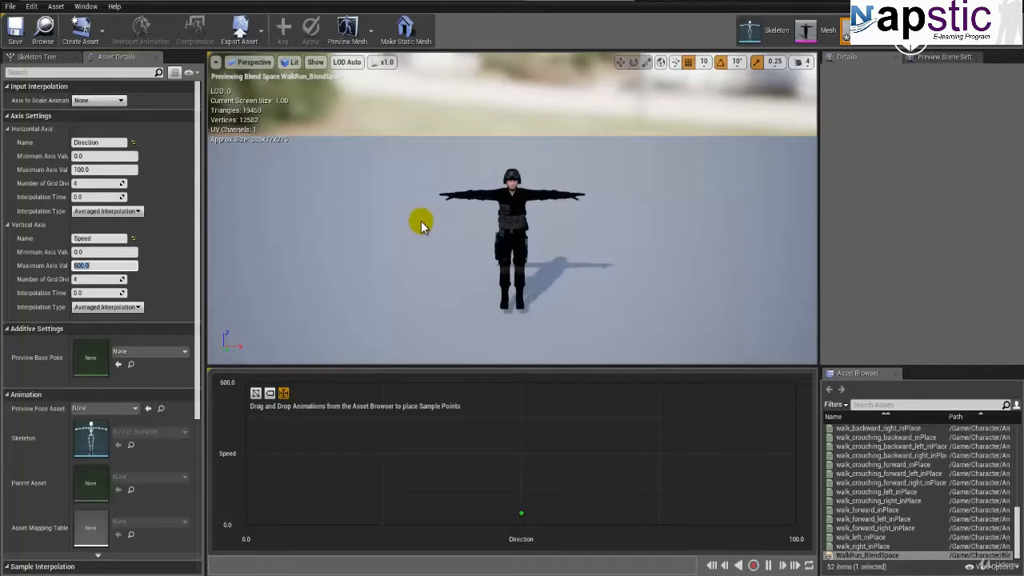
click(95, 155)
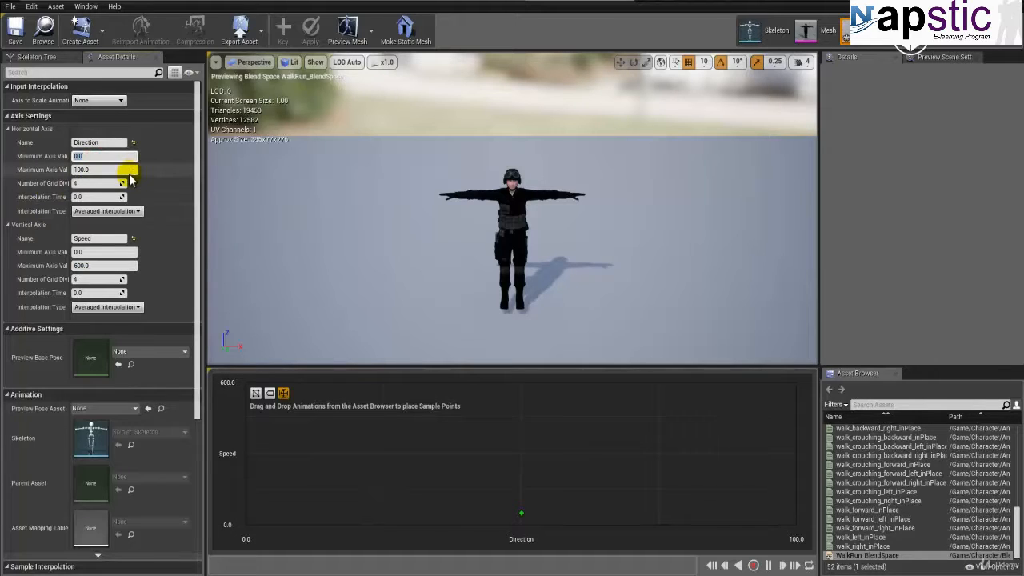
key(Tab)
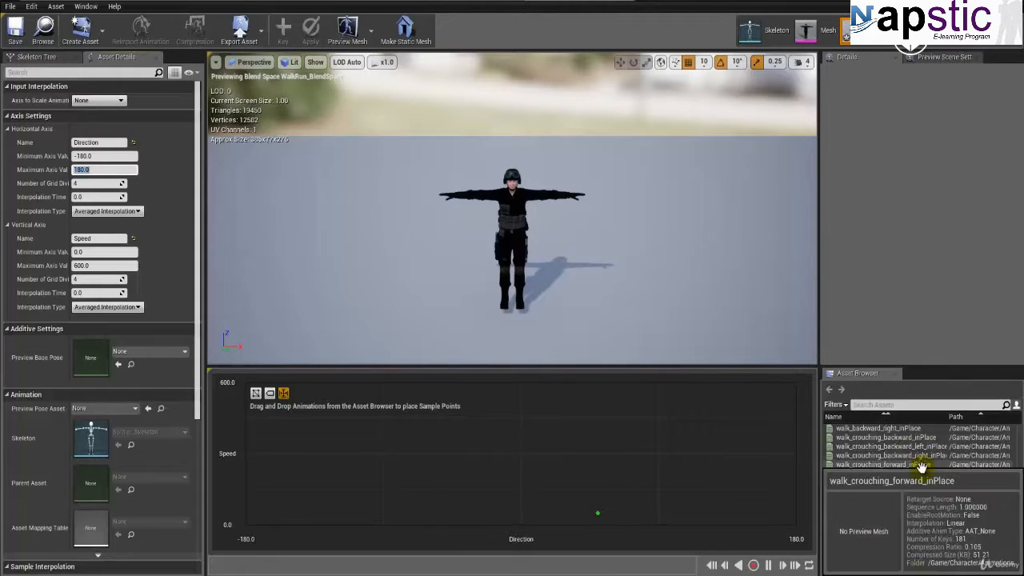
Try walk_crouching_forward_inPlace as a sample at Direction 0, Speed 300, preview it around the grid, and delete the sample
drag(917, 468, 521, 454)
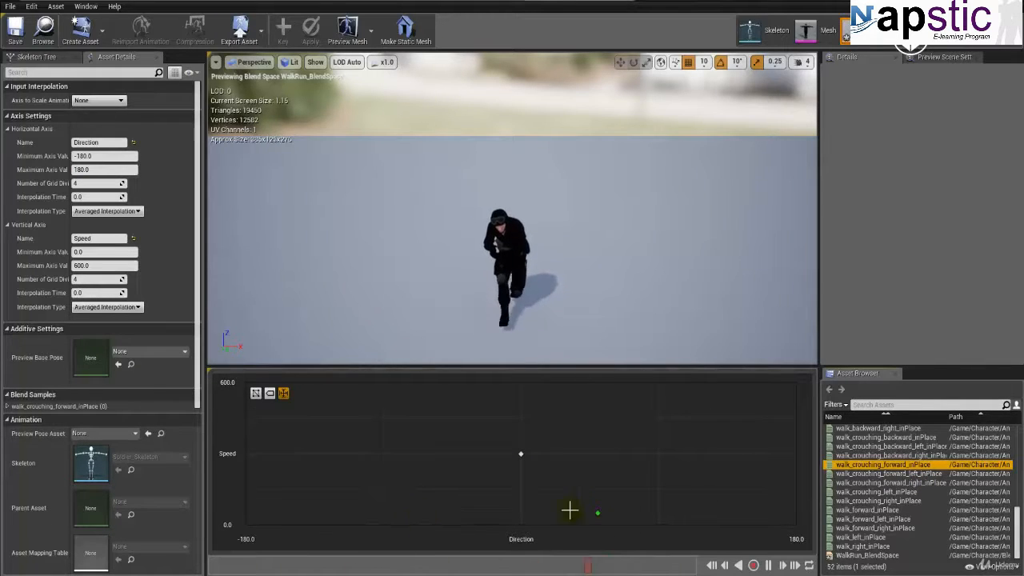
drag(597, 513, 580, 419)
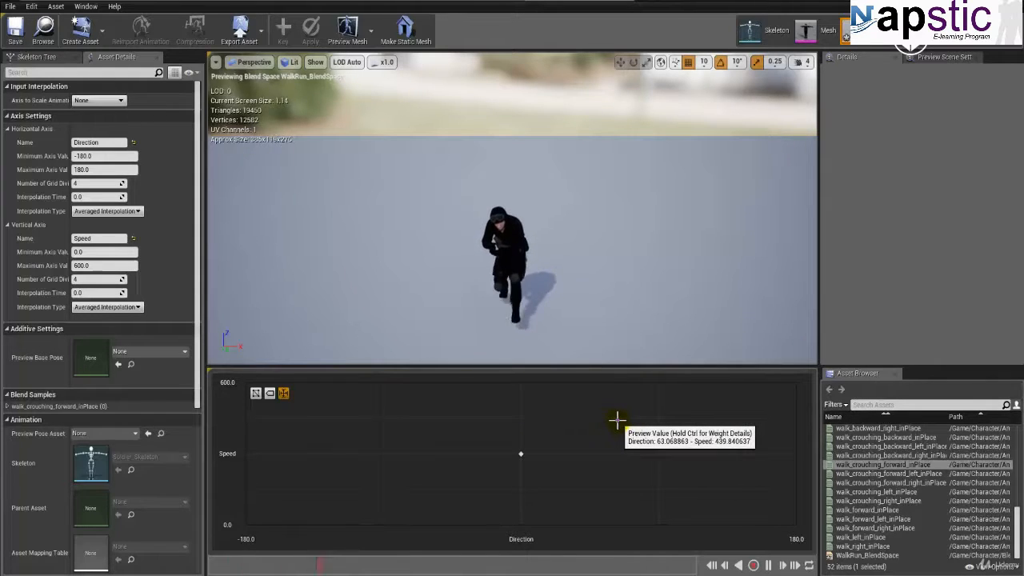
key(ctrl)
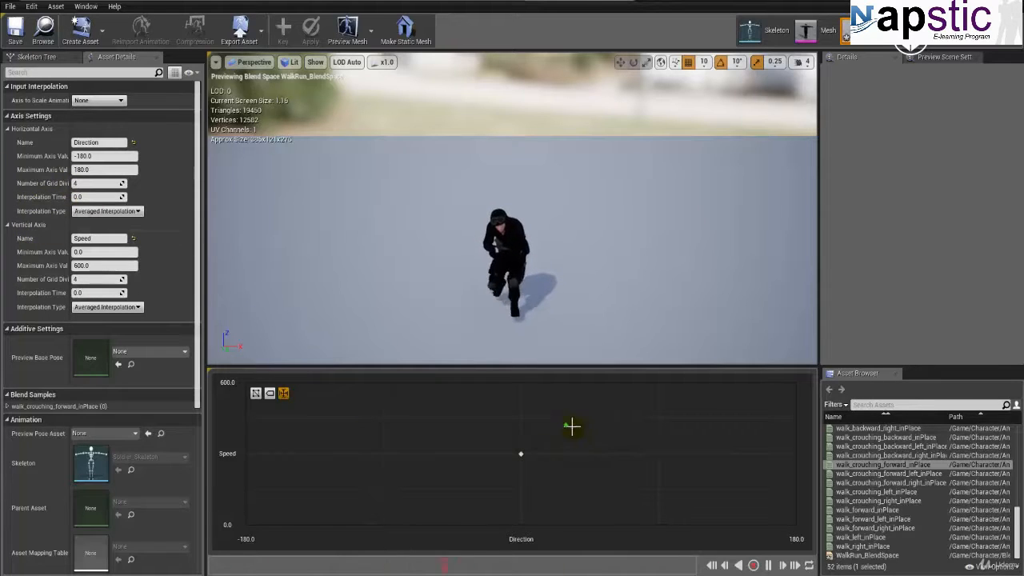
click(522, 452)
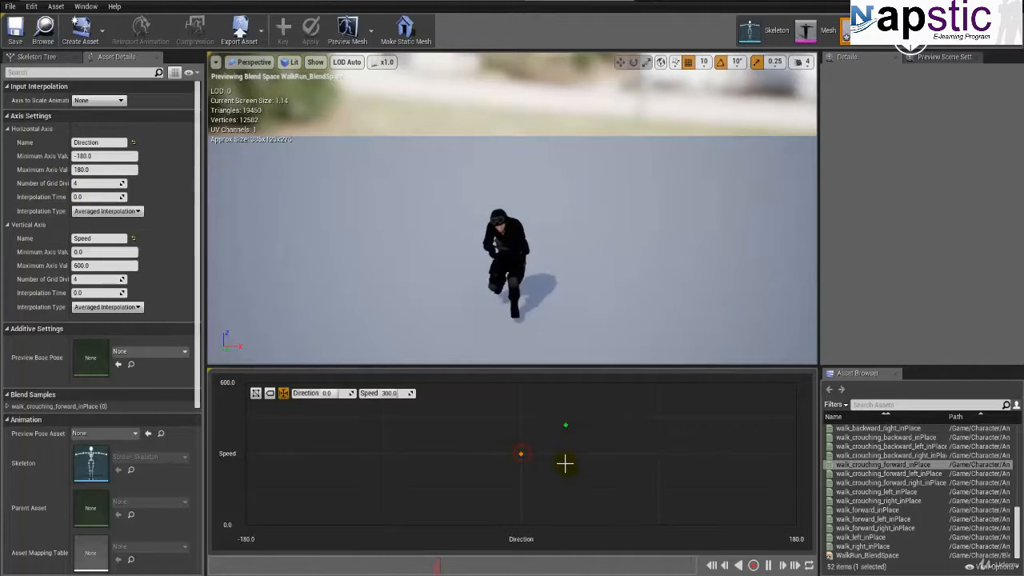
key(Delete)
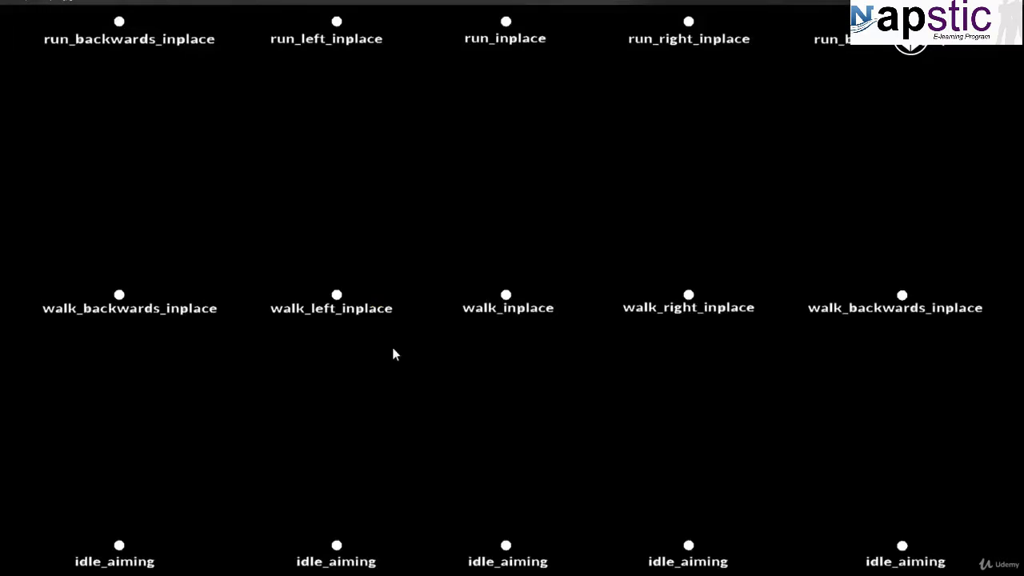
click(336, 296)
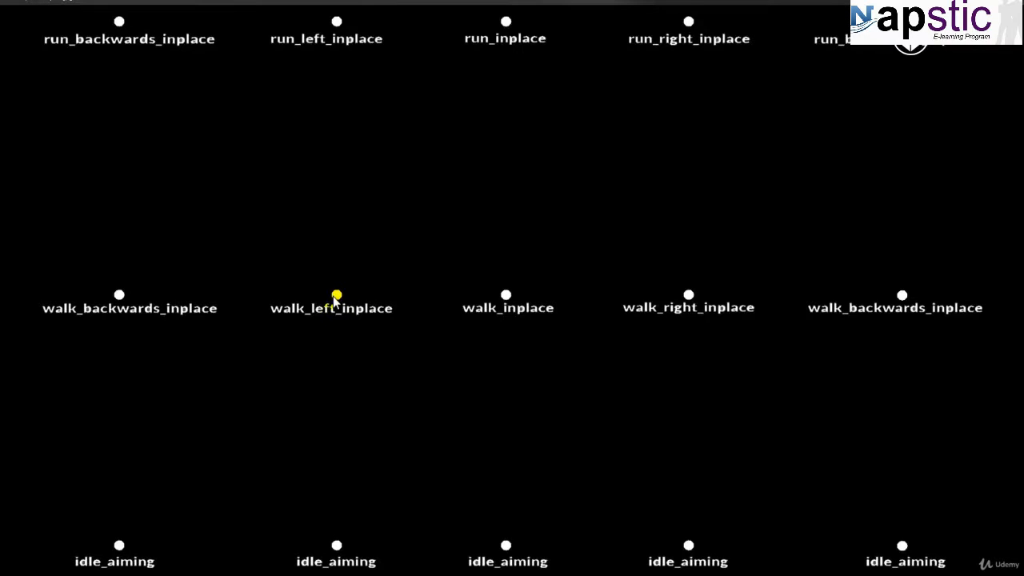